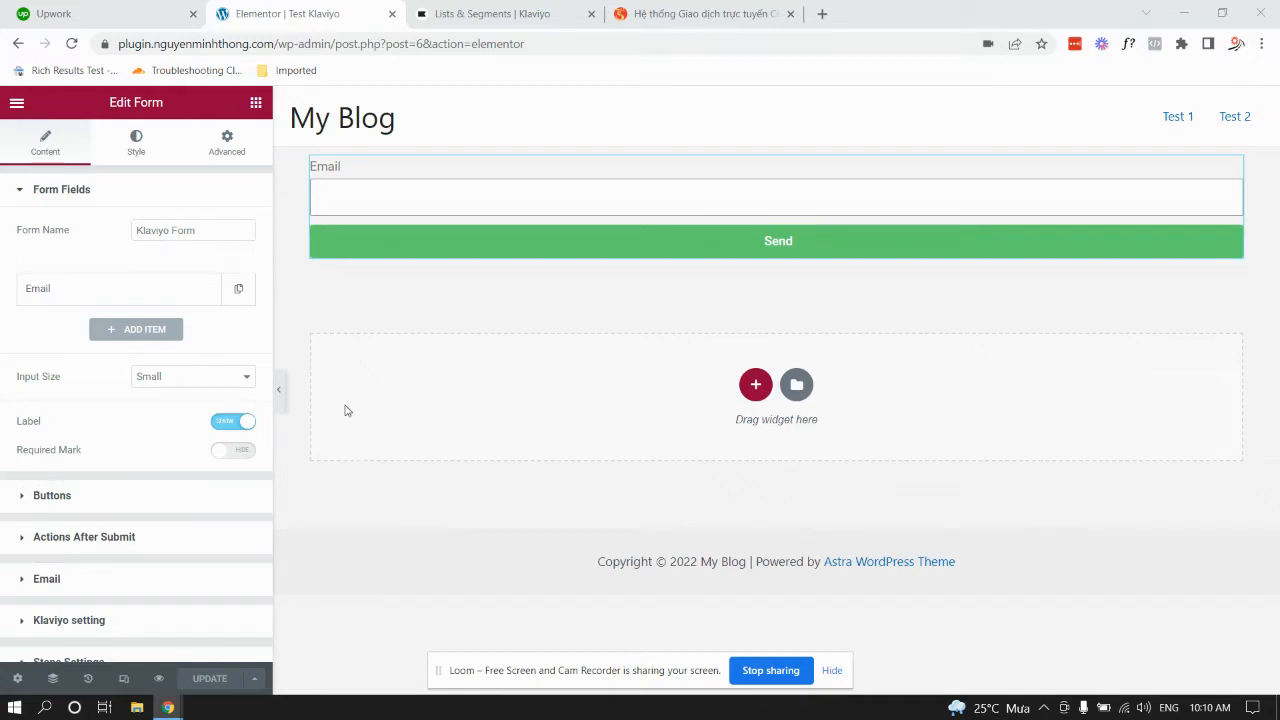
Open the form's Klaviyo settings and examine the optional Source Name field.
click(605, 205)
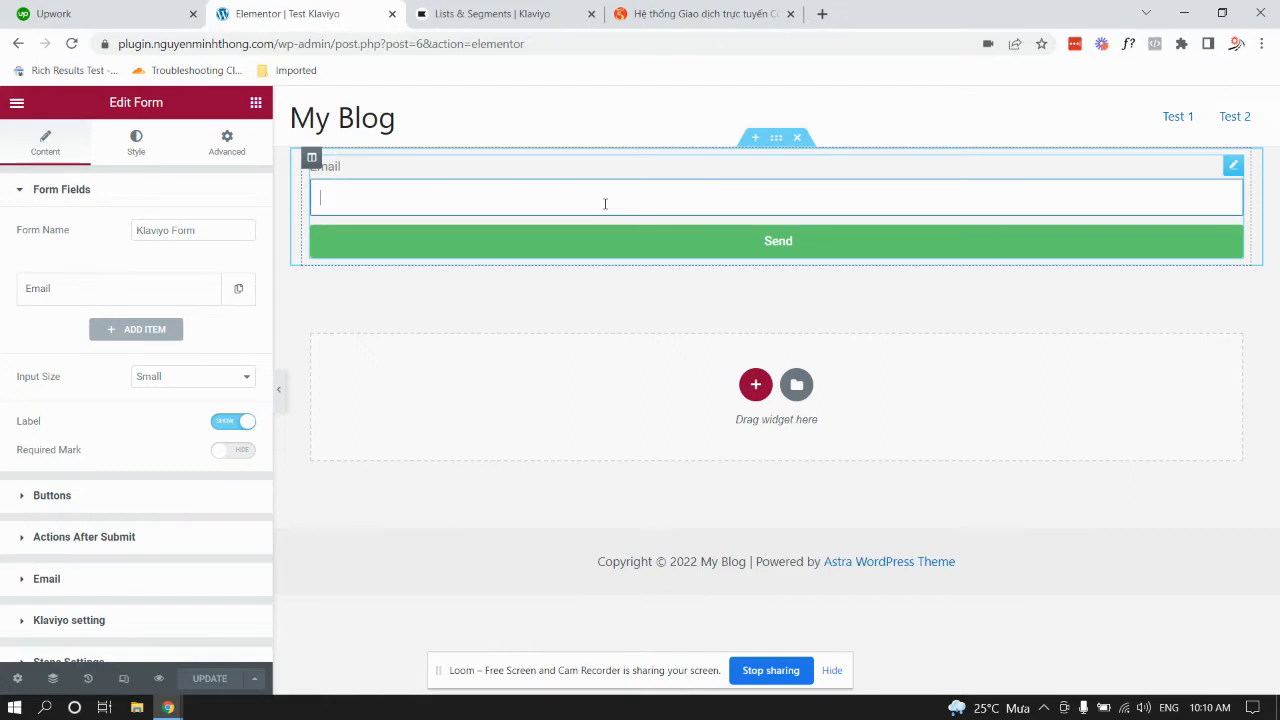
scroll(151, 357, down, 2)
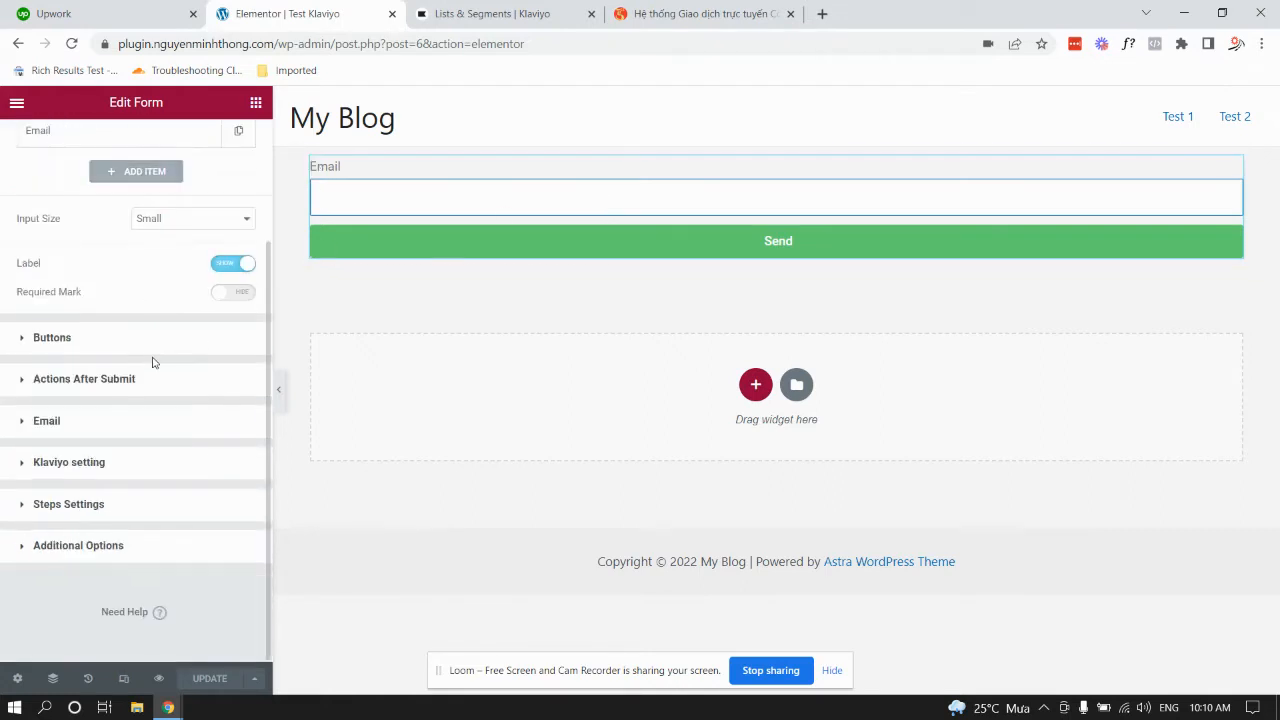
click(89, 462)
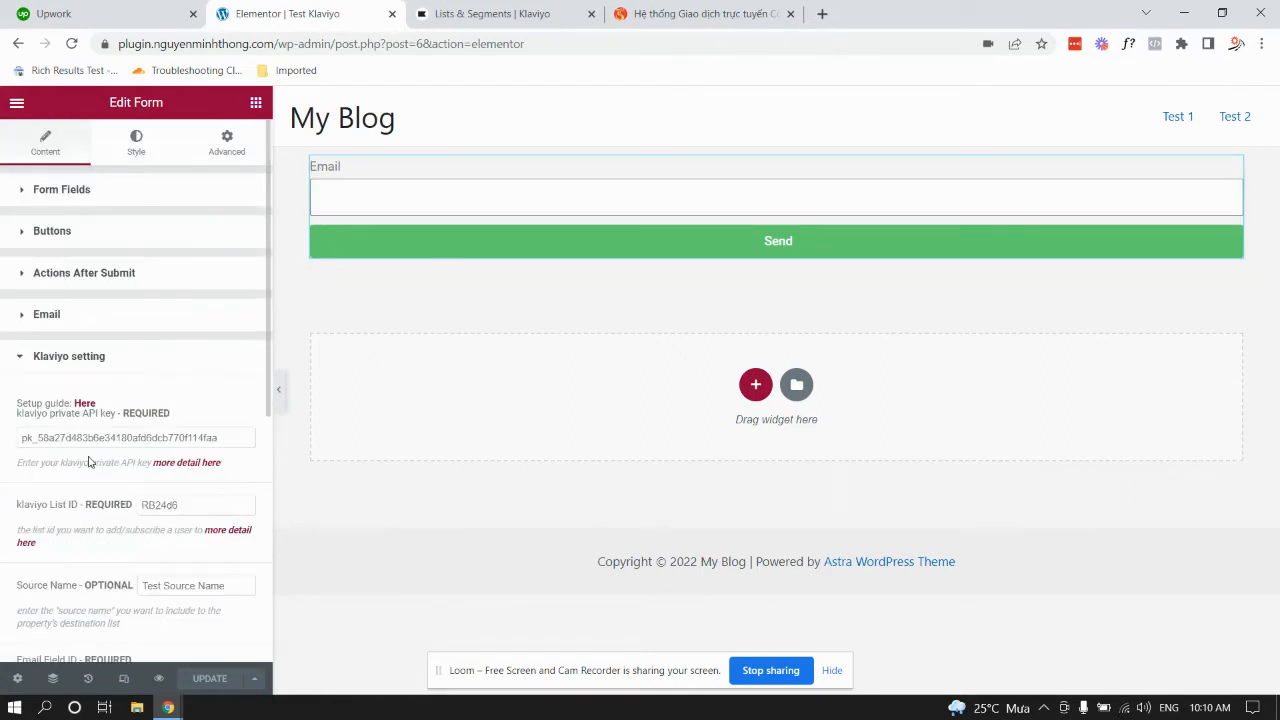
scroll(89, 460, down, 5)
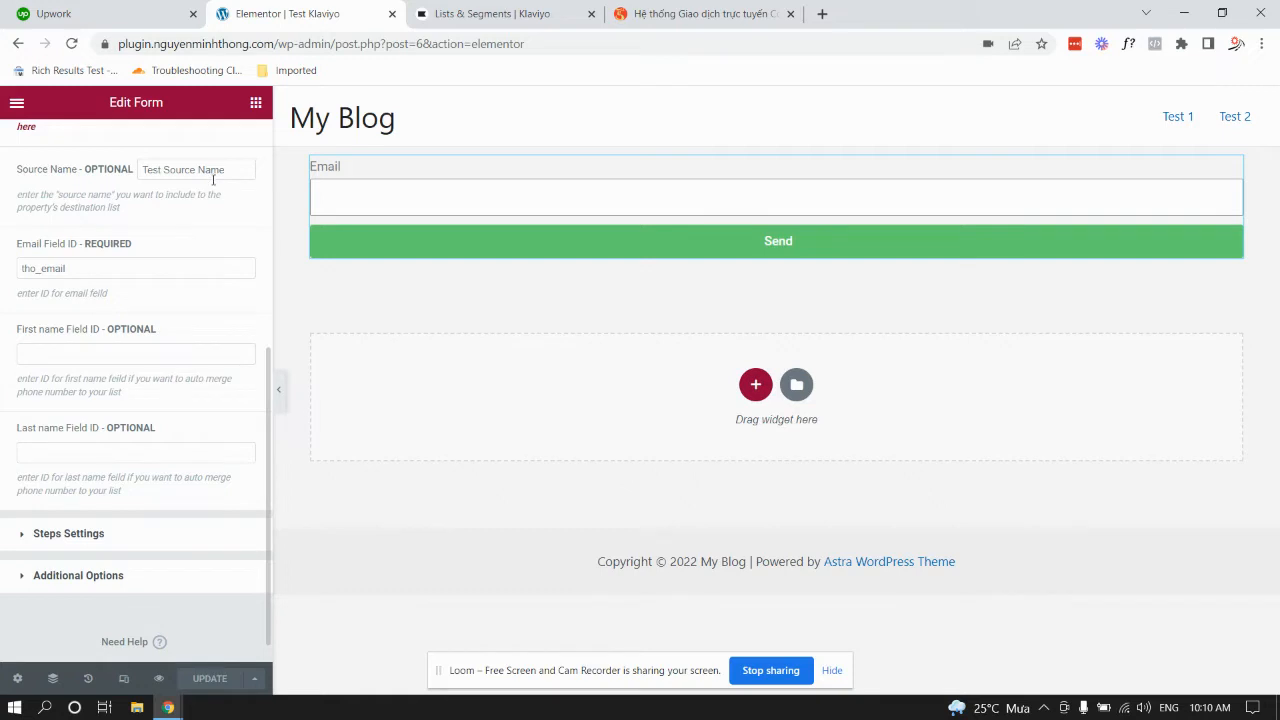
drag(232, 167, 126, 178)
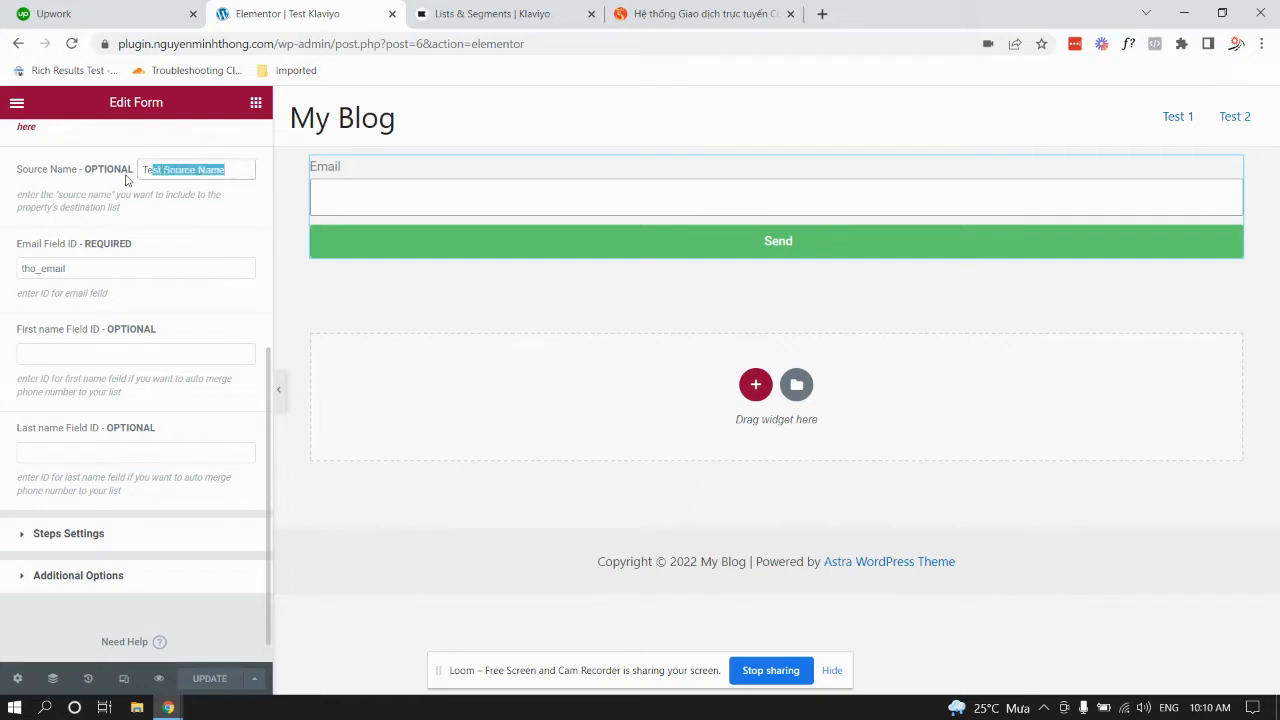
click(237, 170)
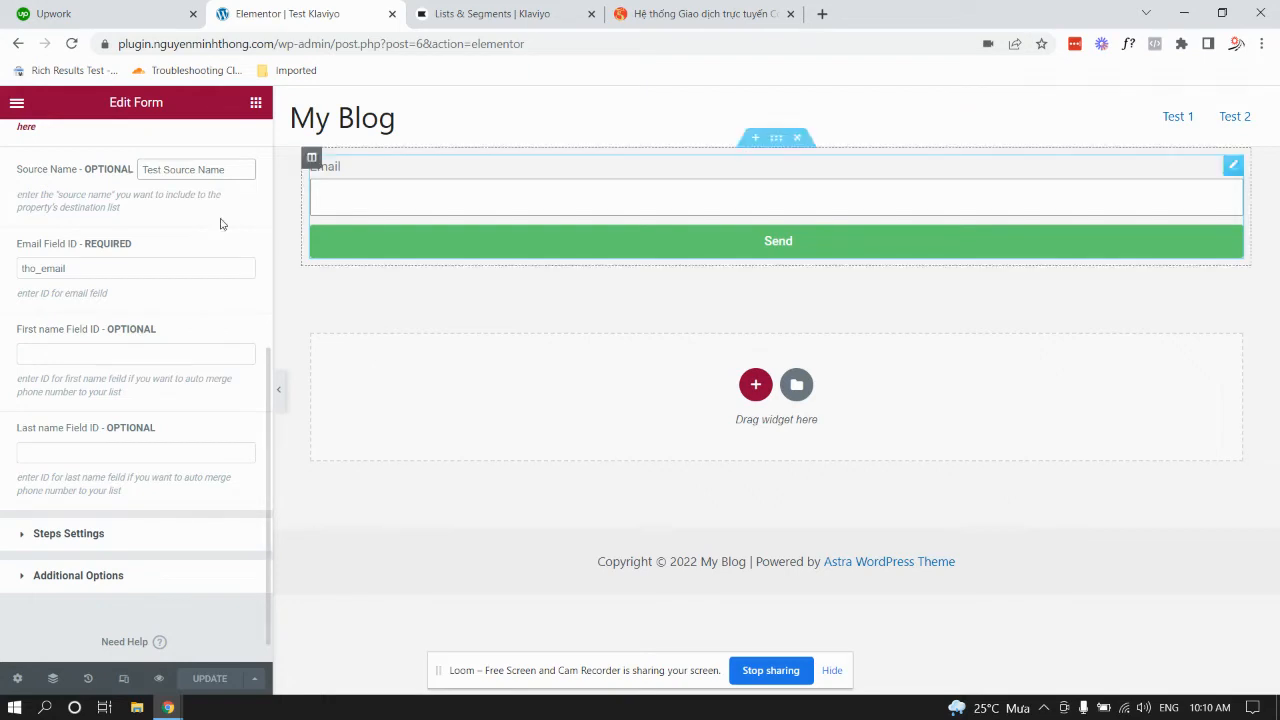
Preview the page and submit its form with the suggested test e-mail address.
click(163, 679)
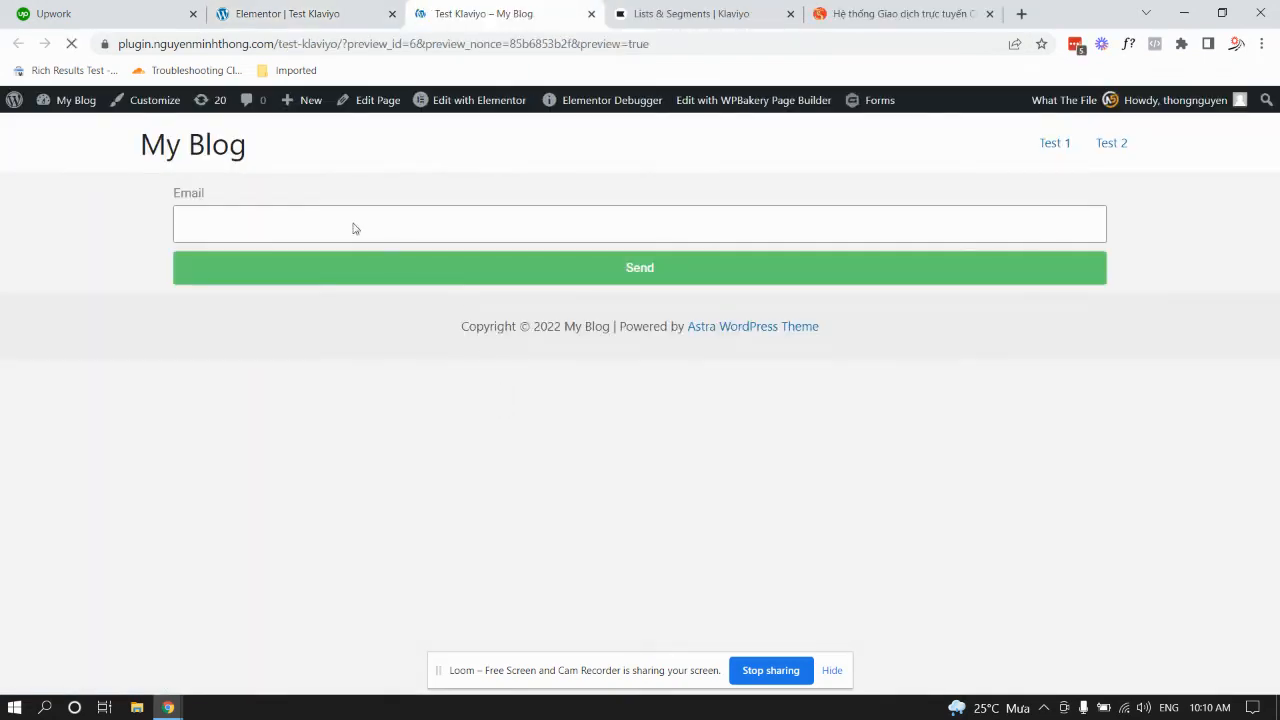
click(249, 207)
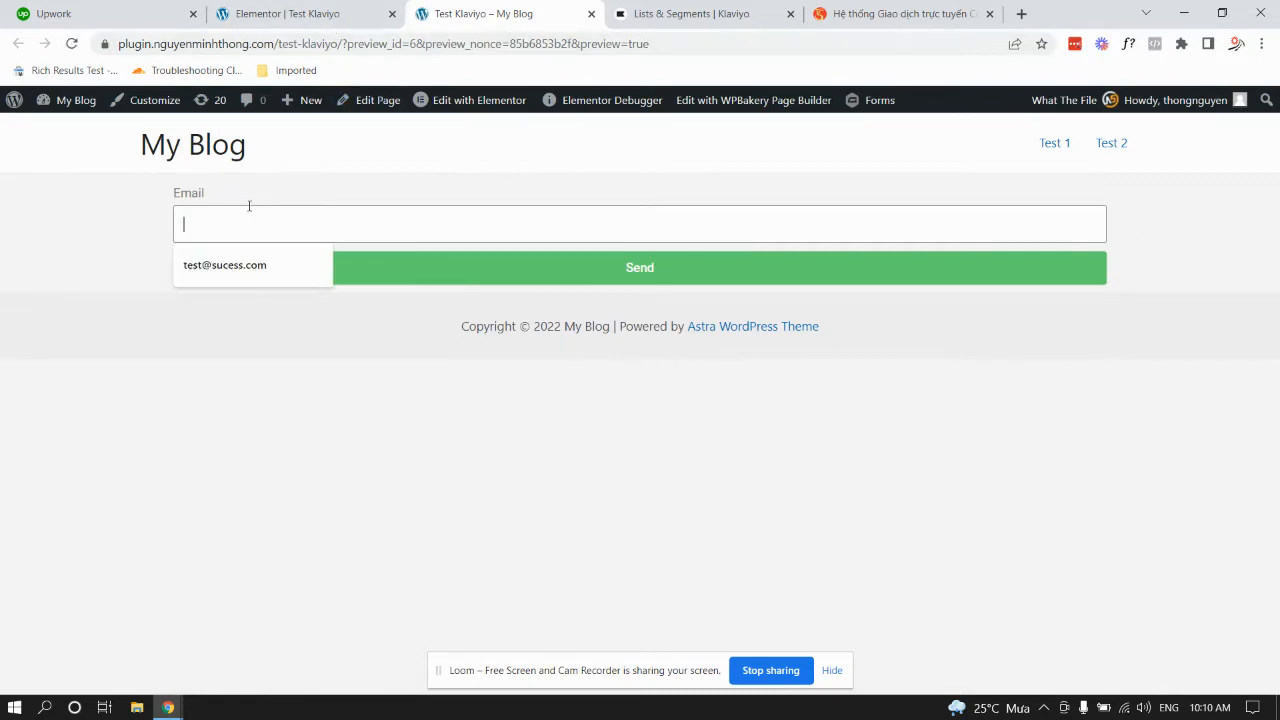
click(226, 268)
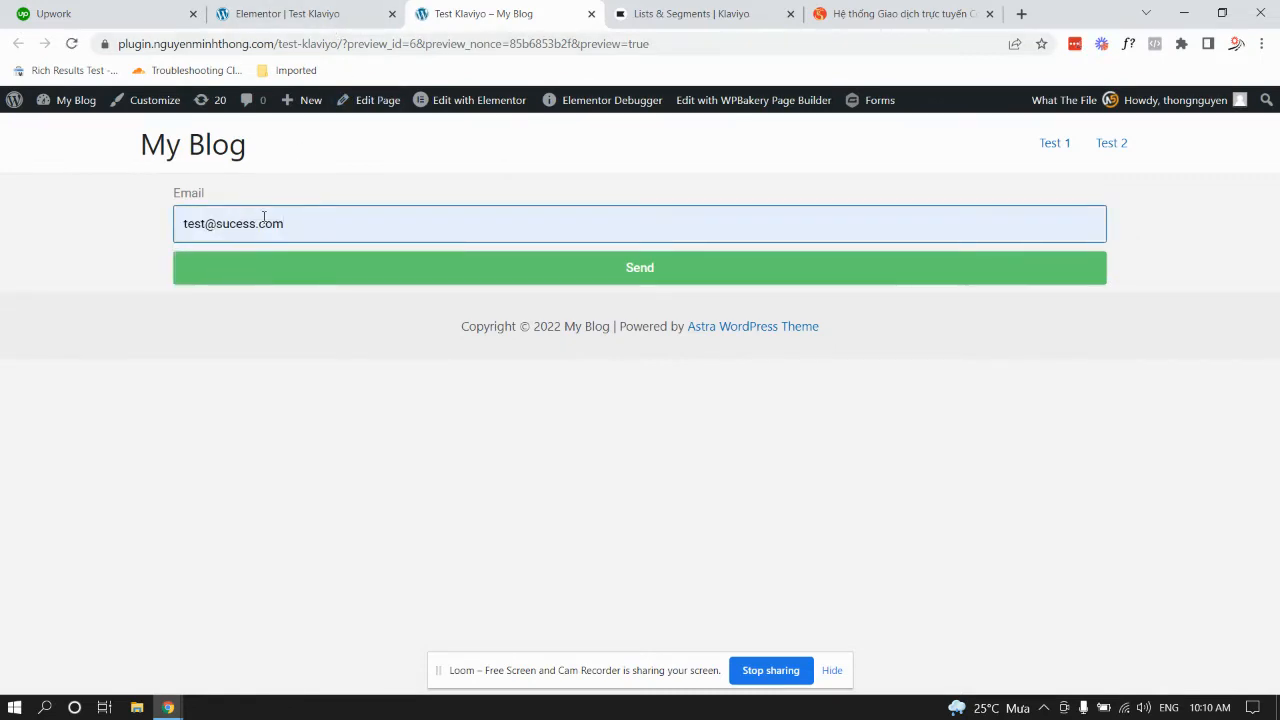
click(557, 281)
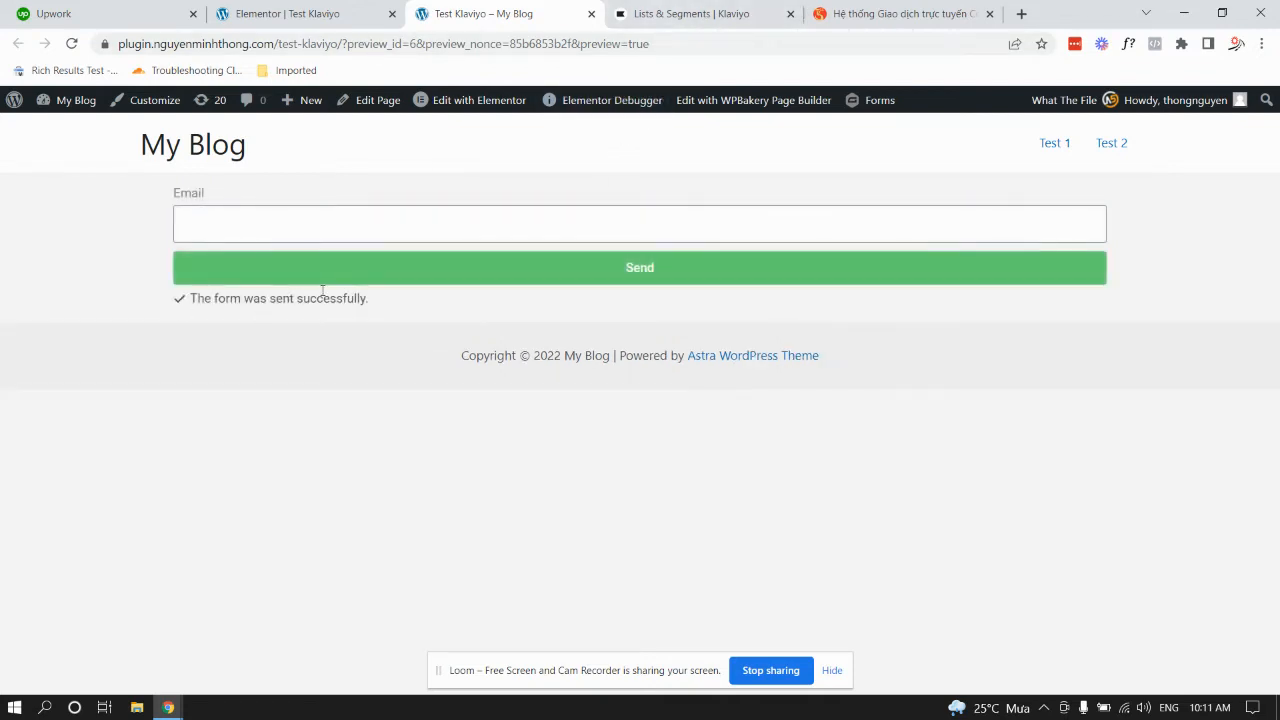
Switch to Klaviyo and open the members of Test list.
click(662, 14)
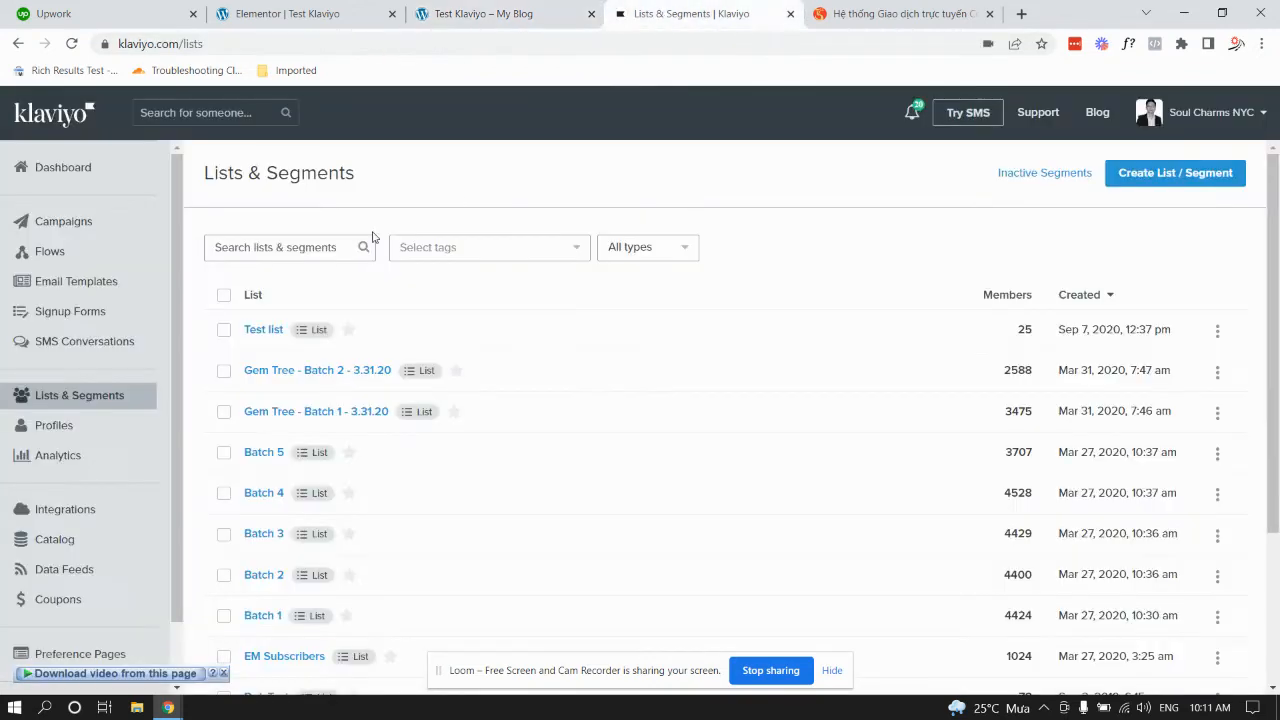
click(262, 340)
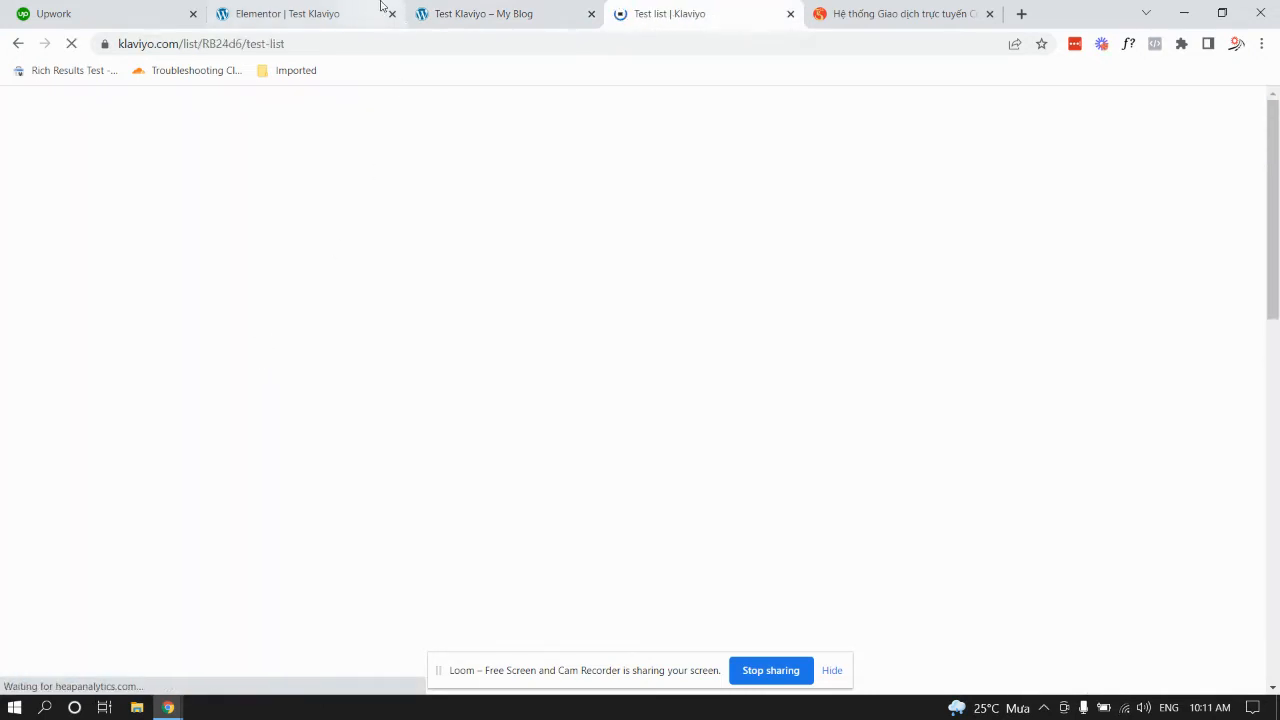
click(320, 12)
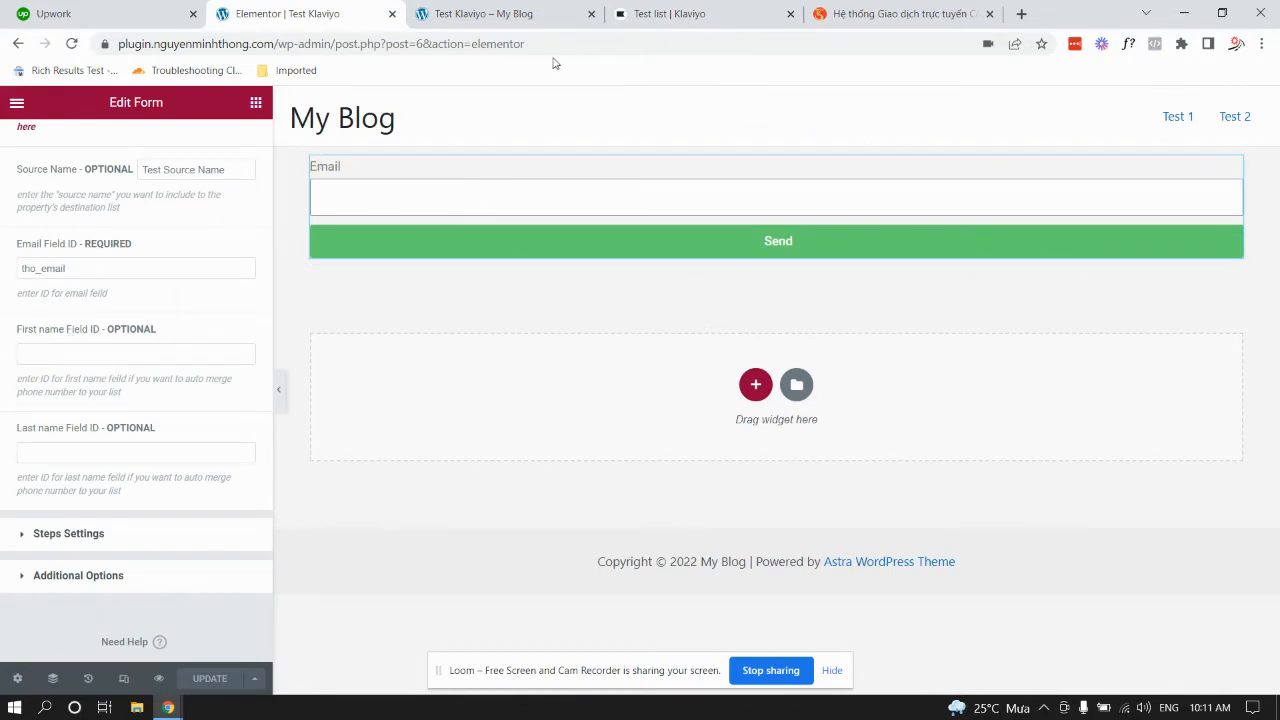
click(620, 14)
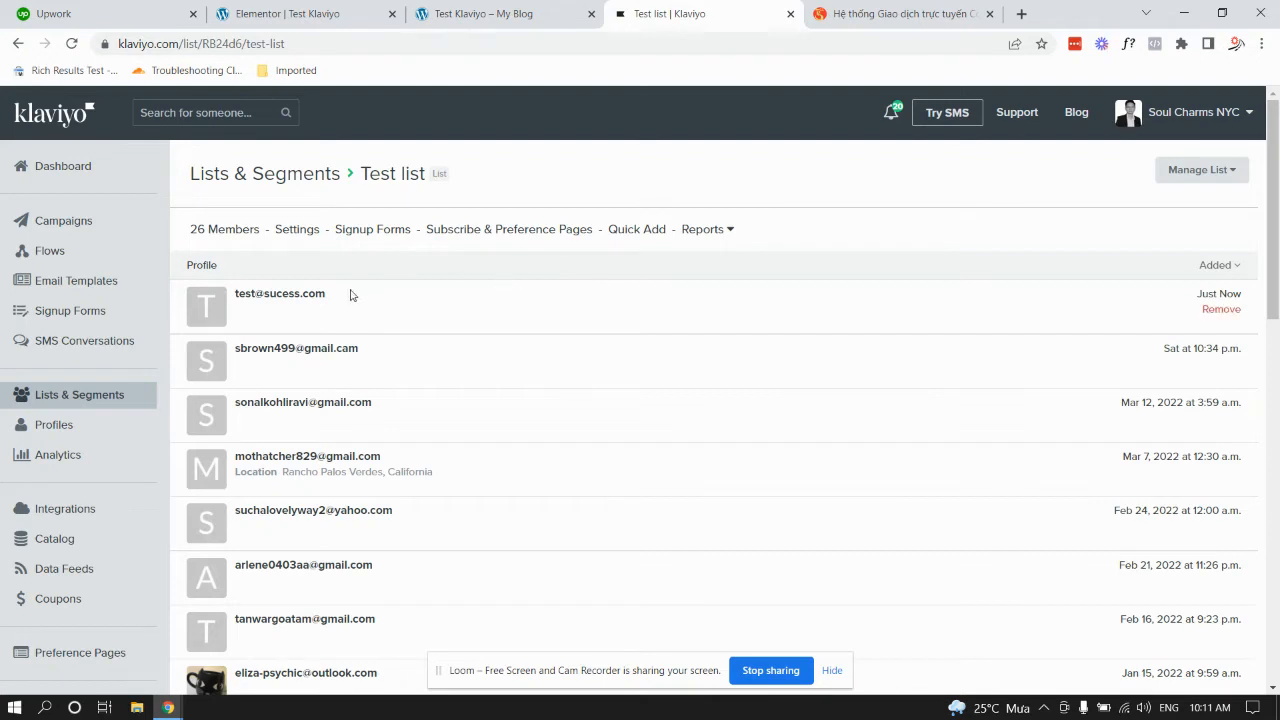
Open the most recently added profile in Test list and examine the source_name value under its custom properties.
click(308, 296)
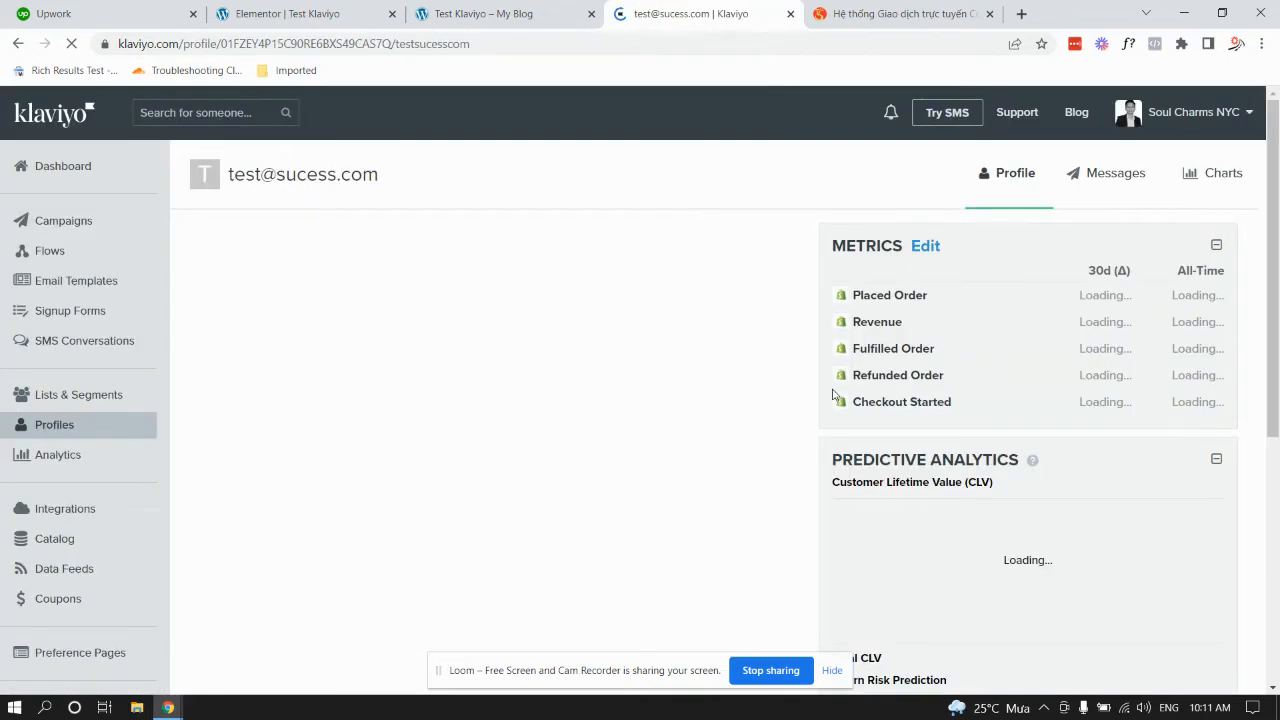
scroll(832, 395, down, 4)
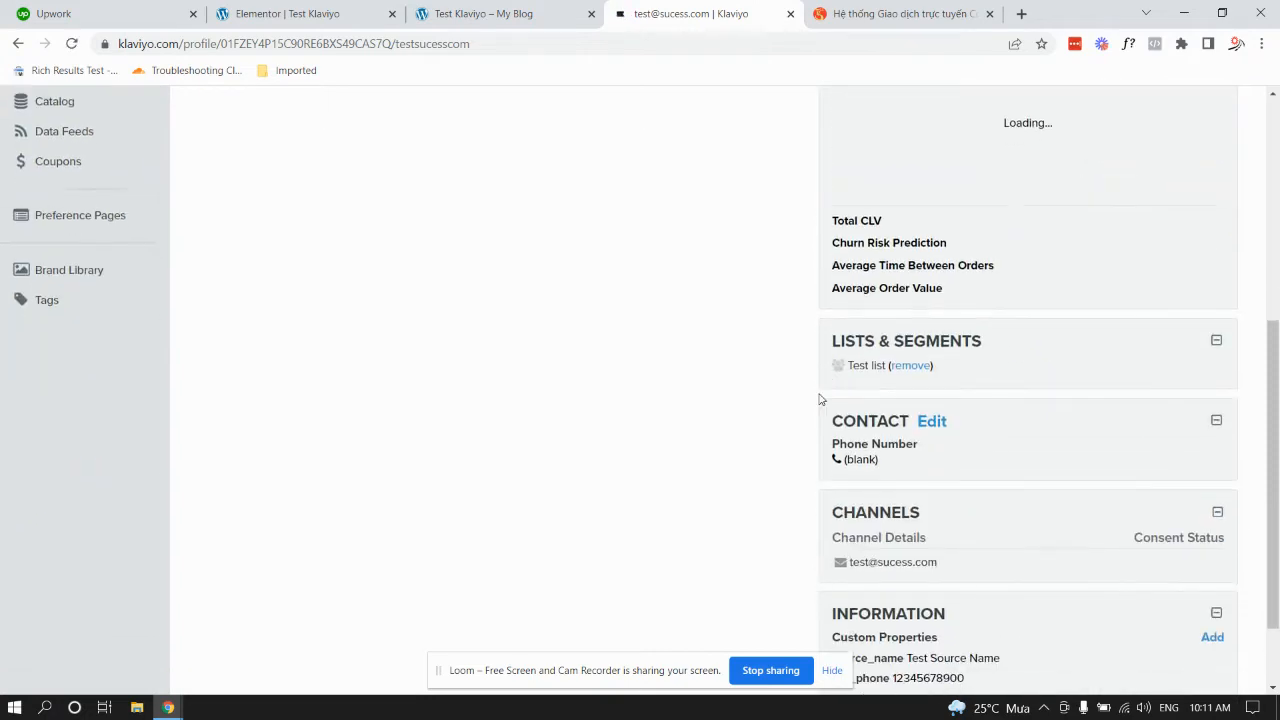
scroll(820, 400, down, 2)
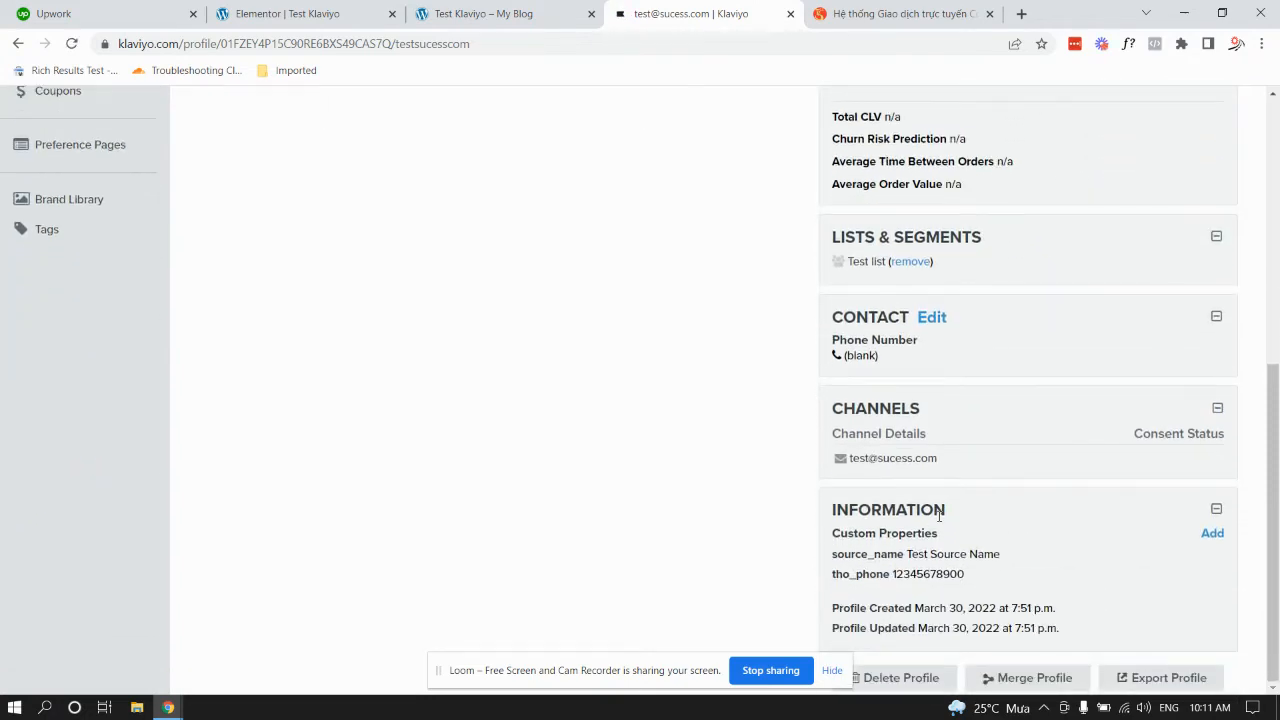
drag(943, 531, 832, 533)
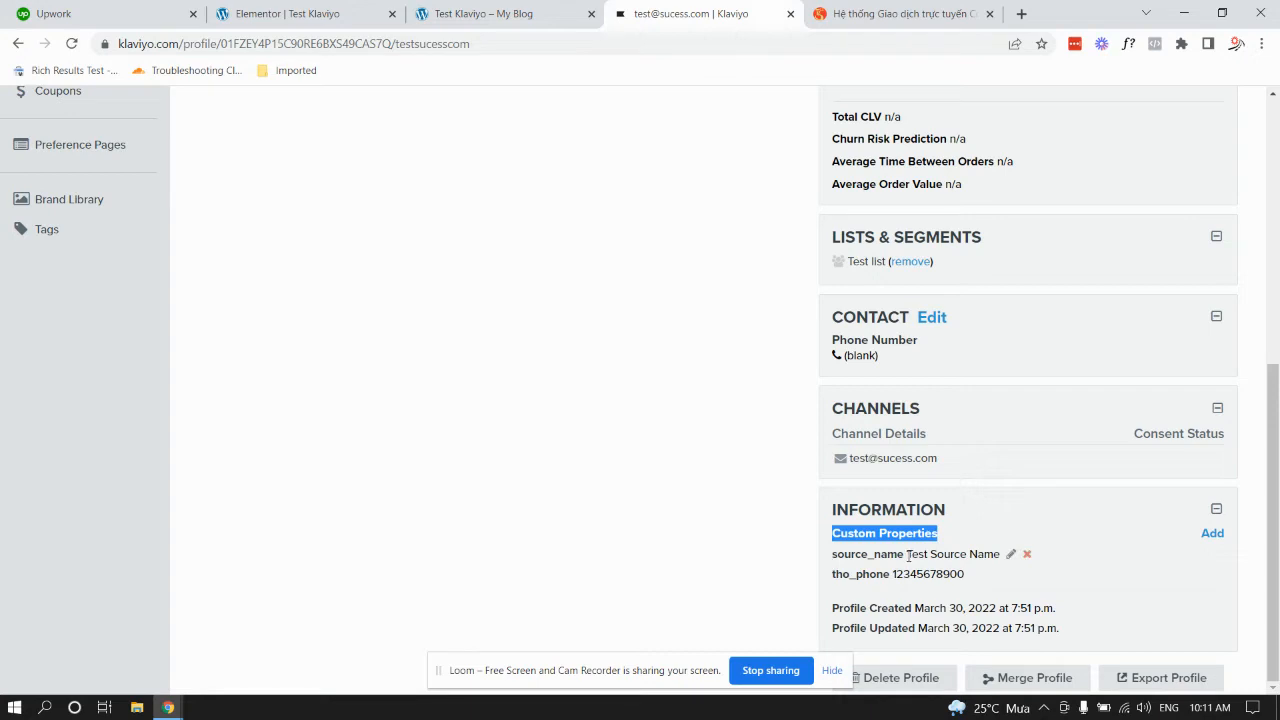
drag(908, 556, 998, 554)
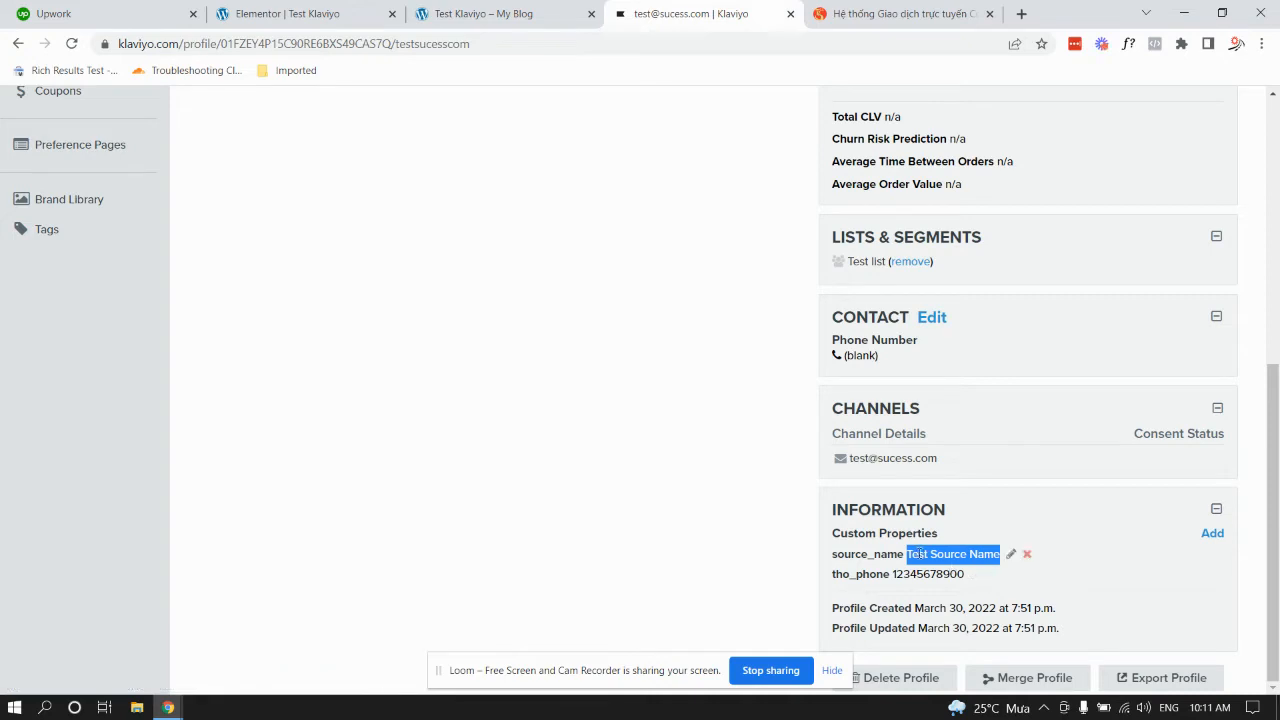
Compare the Source Name setting in the Elementor form with the source_name property on the Klaviyo profile.
click(284, 13)
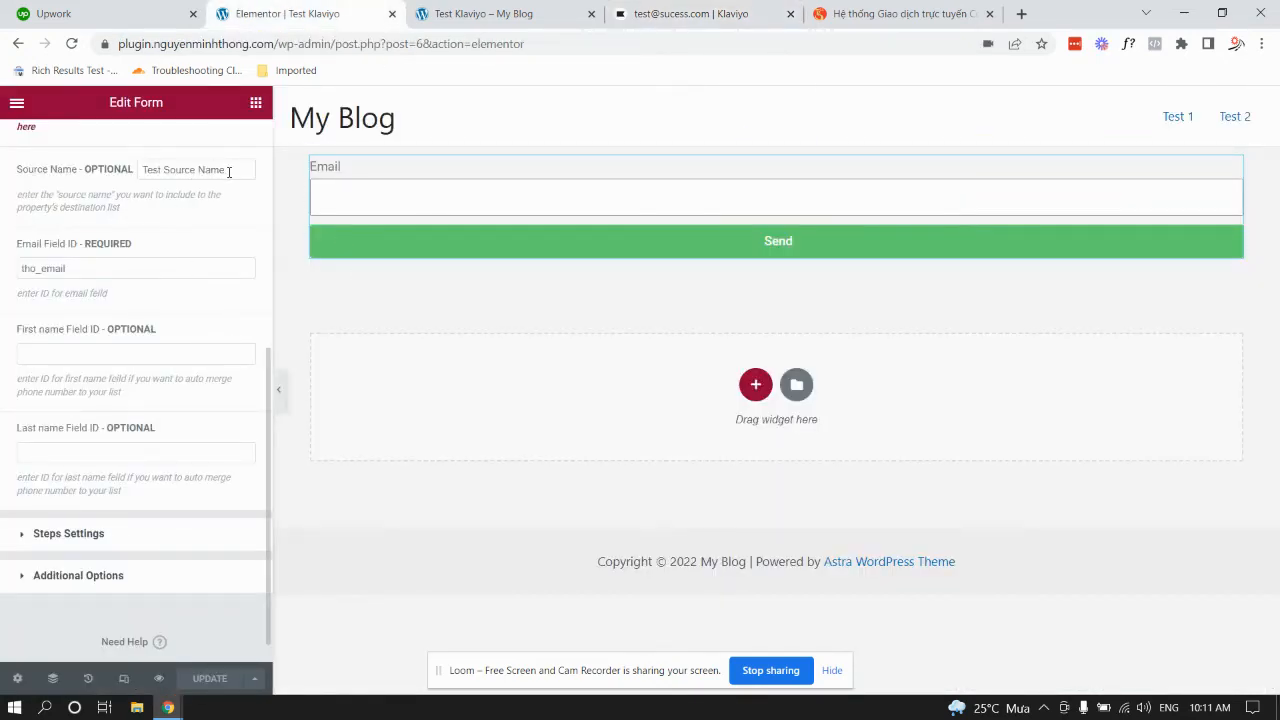
drag(229, 172, 103, 181)
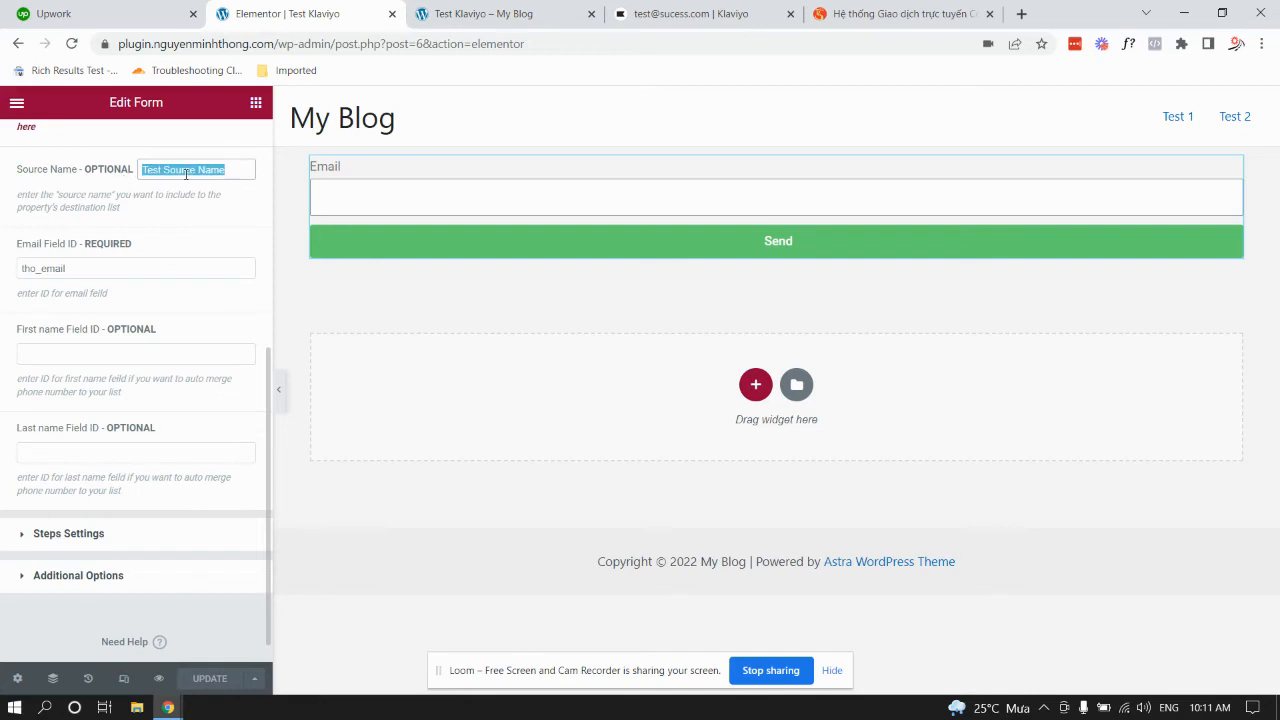
click(678, 13)
click(260, 14)
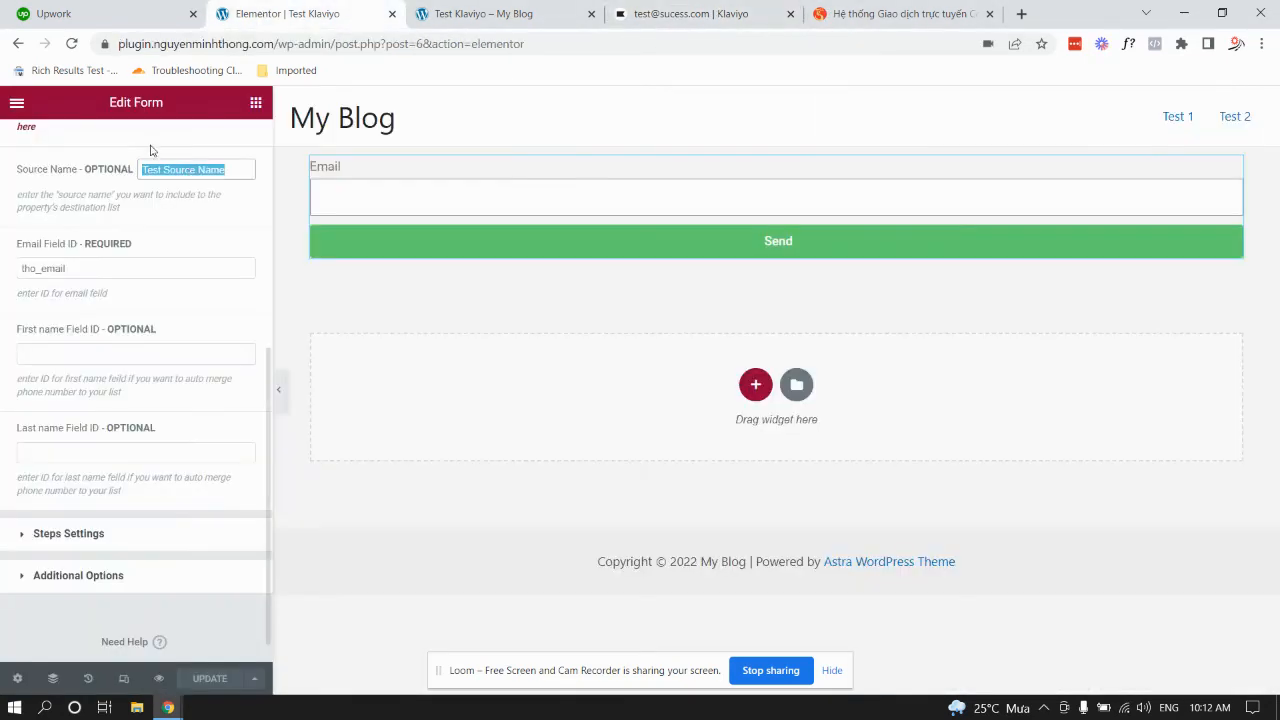
click(503, 14)
click(680, 14)
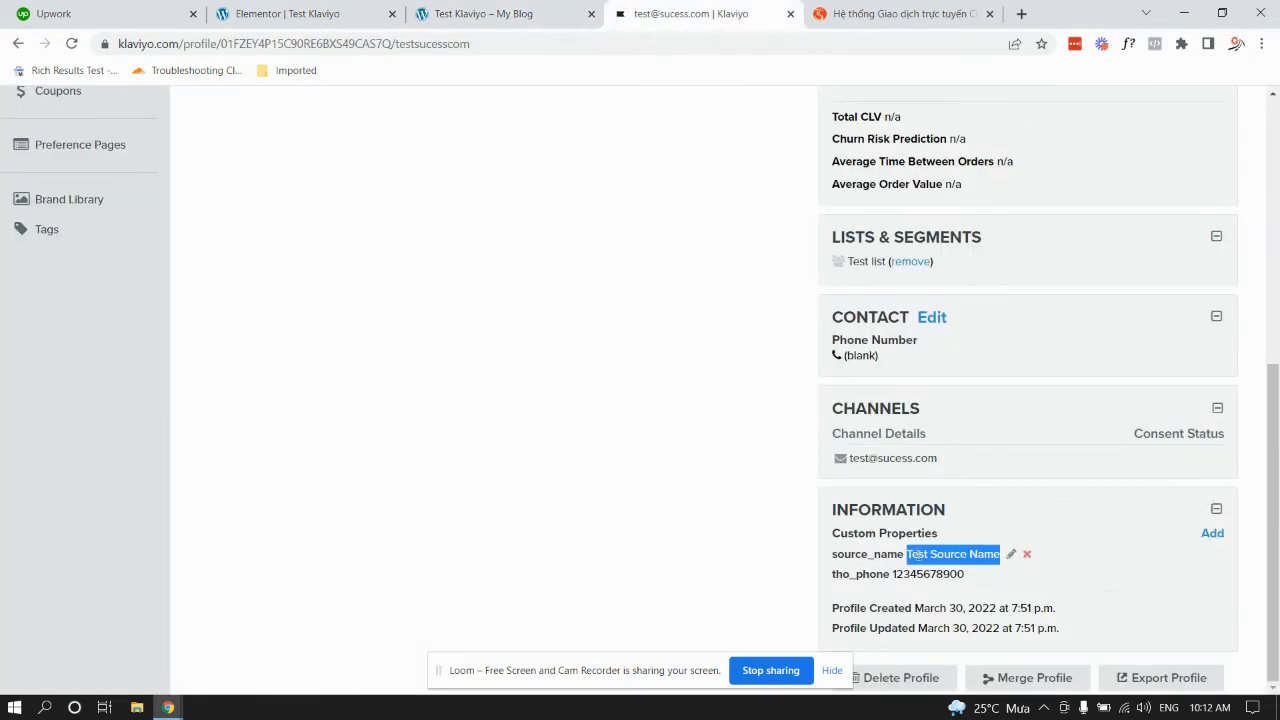
Start creating a new segment from Klaviyo's Lists & Segments page.
scroll(916, 556, up, 1)
scroll(916, 556, down, 1)
scroll(608, 586, up, 1)
scroll(608, 586, up, 4)
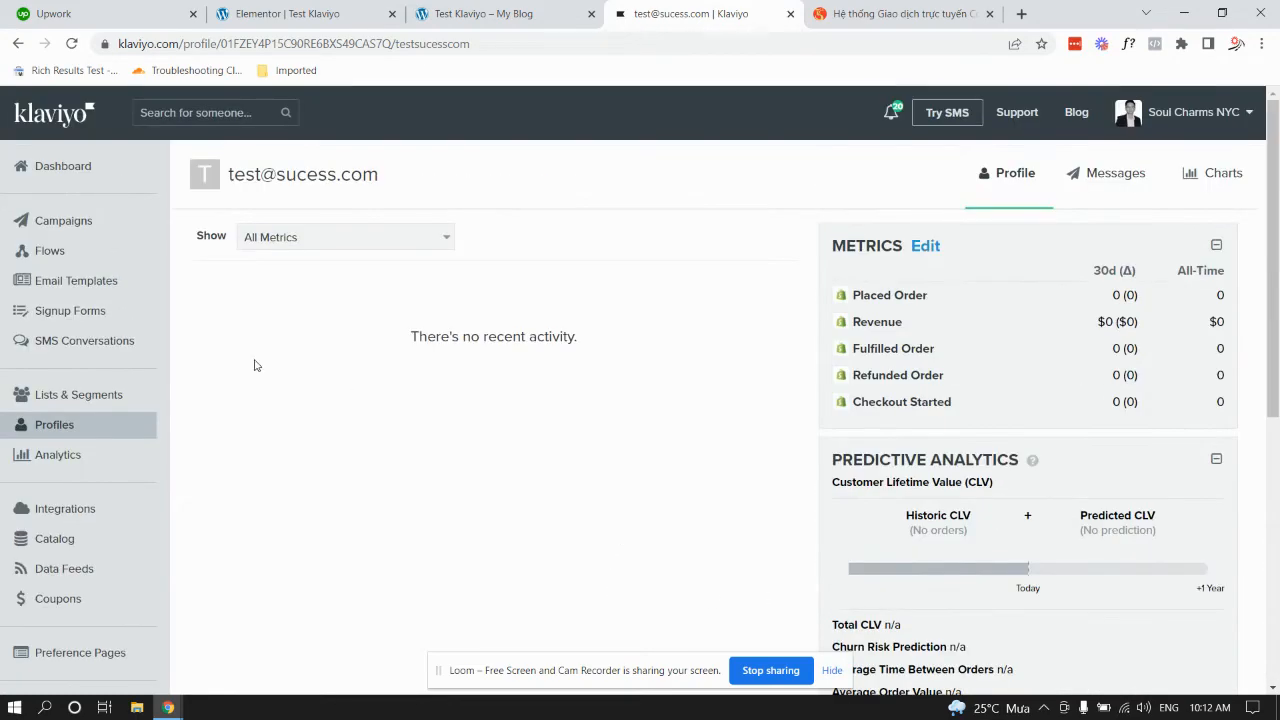
click(88, 398)
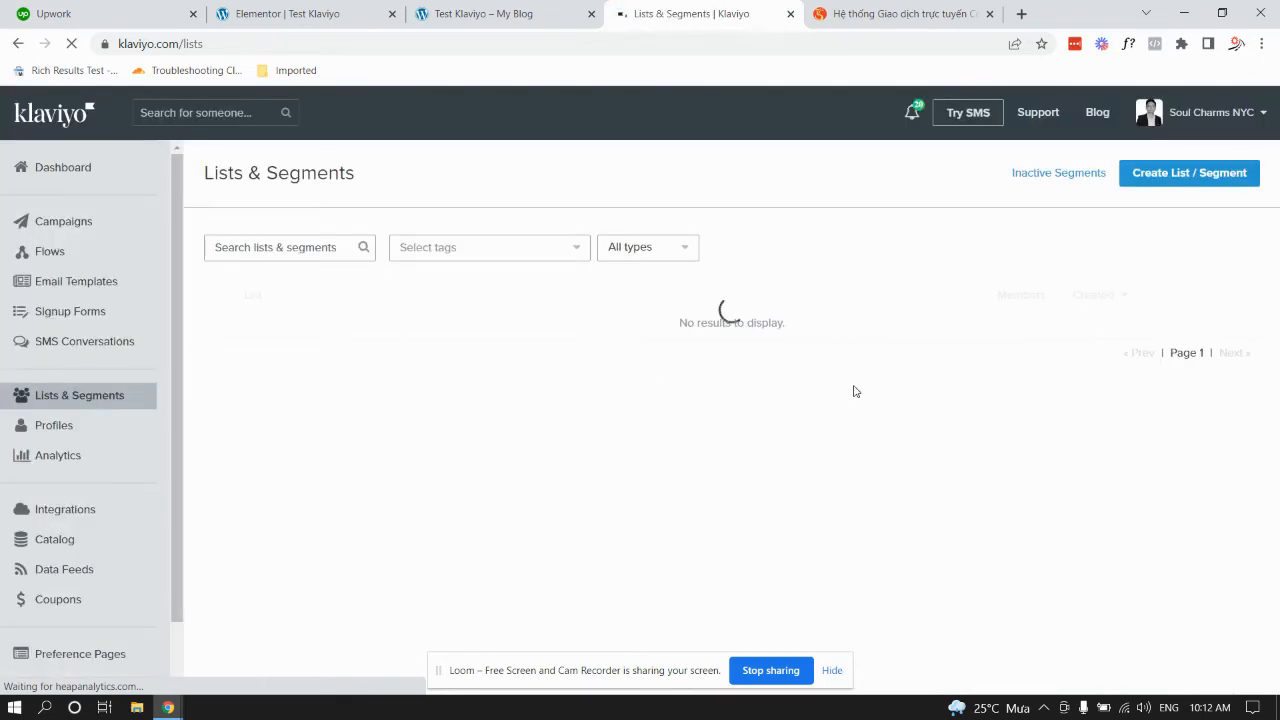
click(1183, 175)
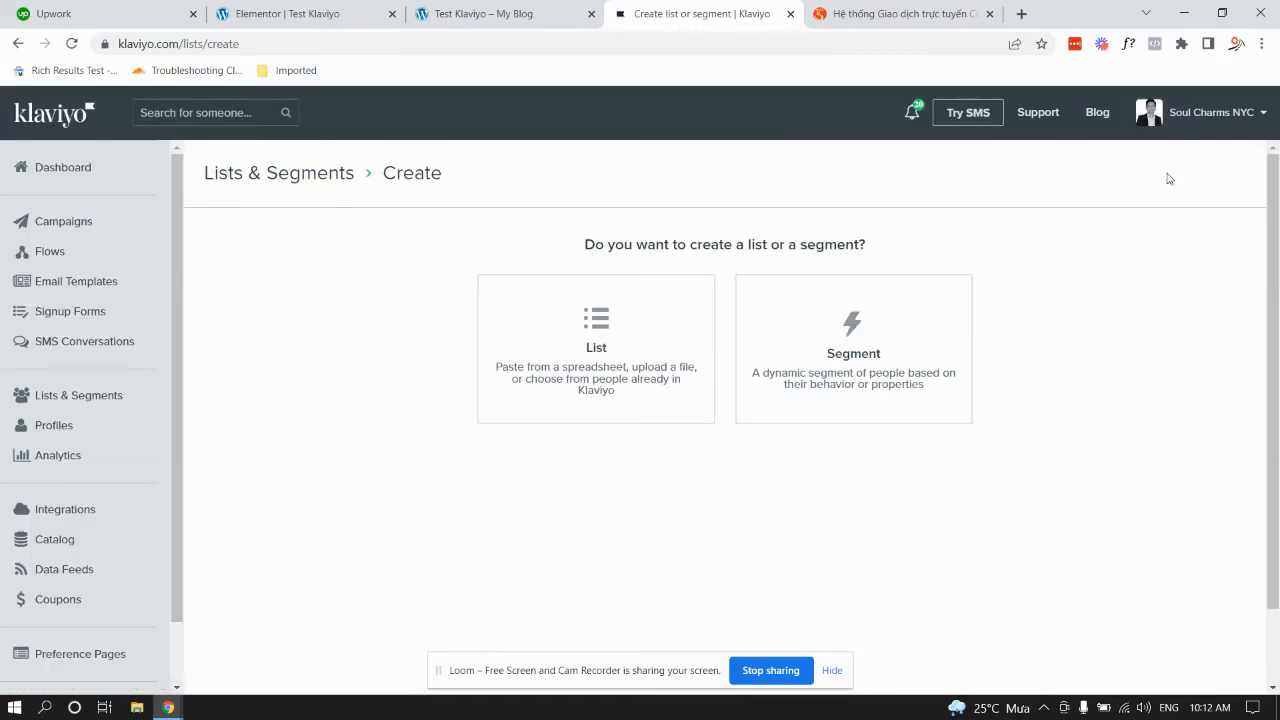
click(872, 350)
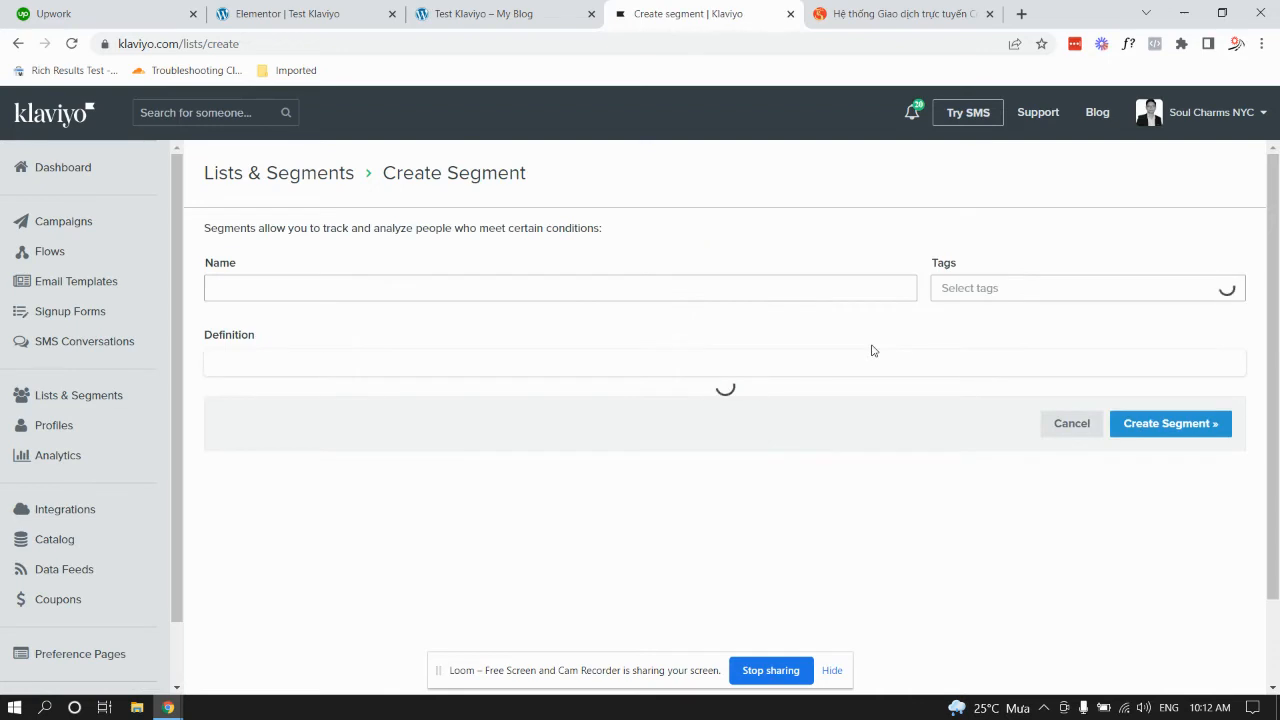
click(481, 291)
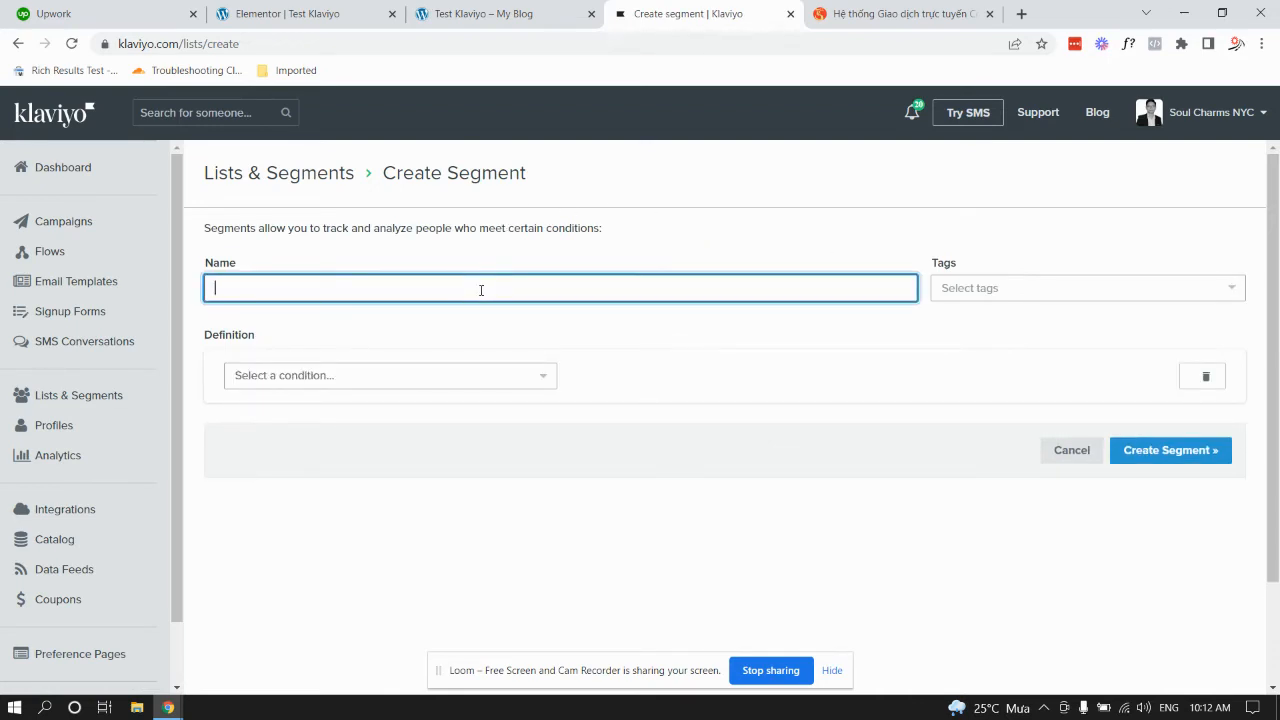
click(957, 290)
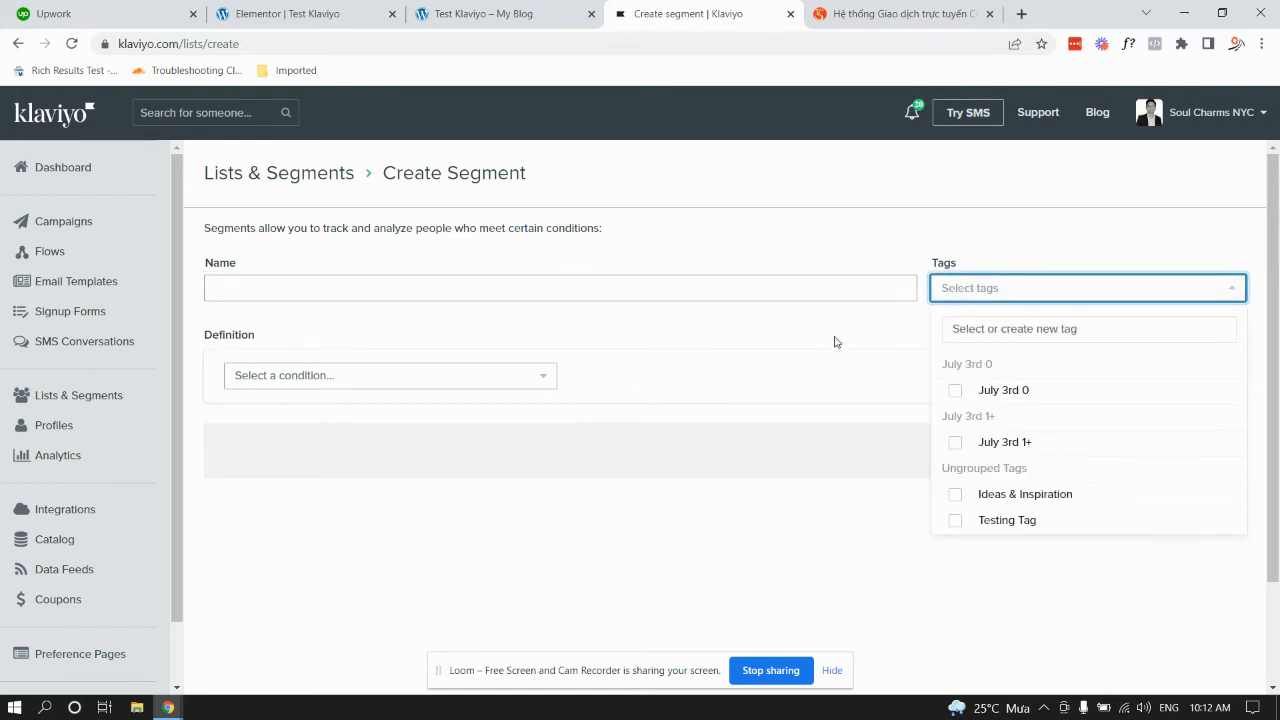
click(575, 323)
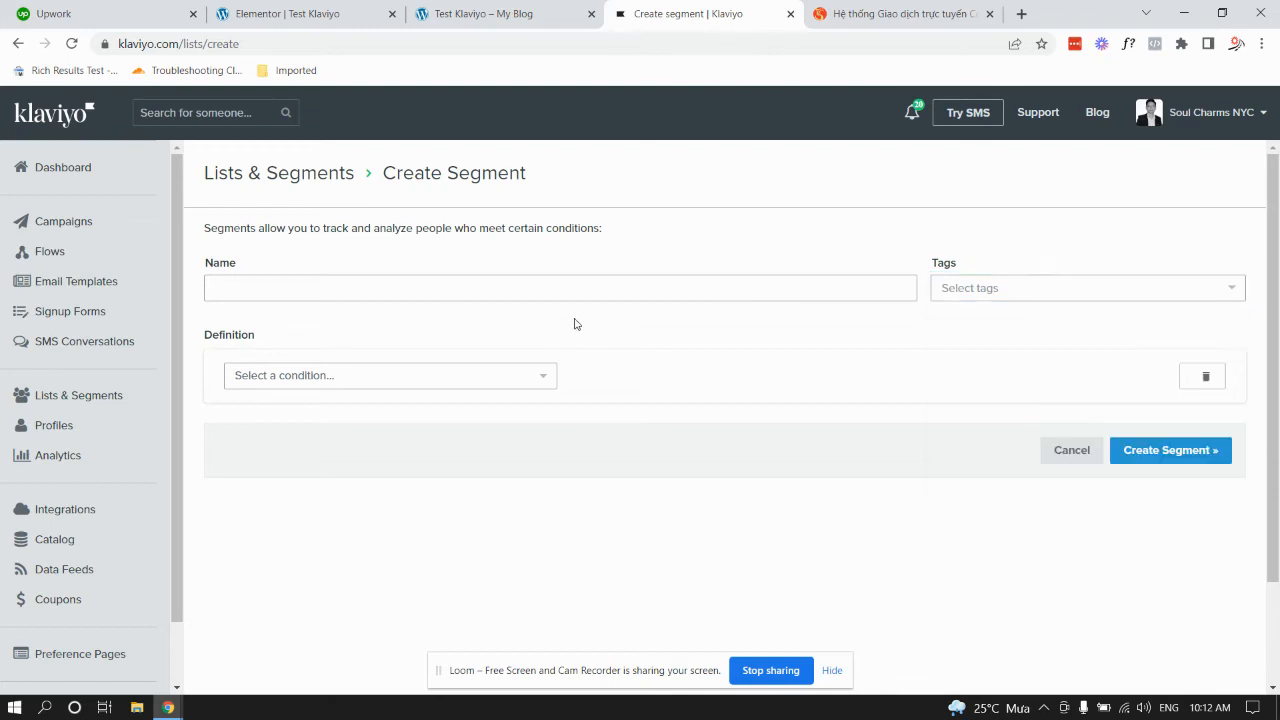
Define the segment condition as Properties about someone, using the custom property source_name as its dimension.
click(324, 379)
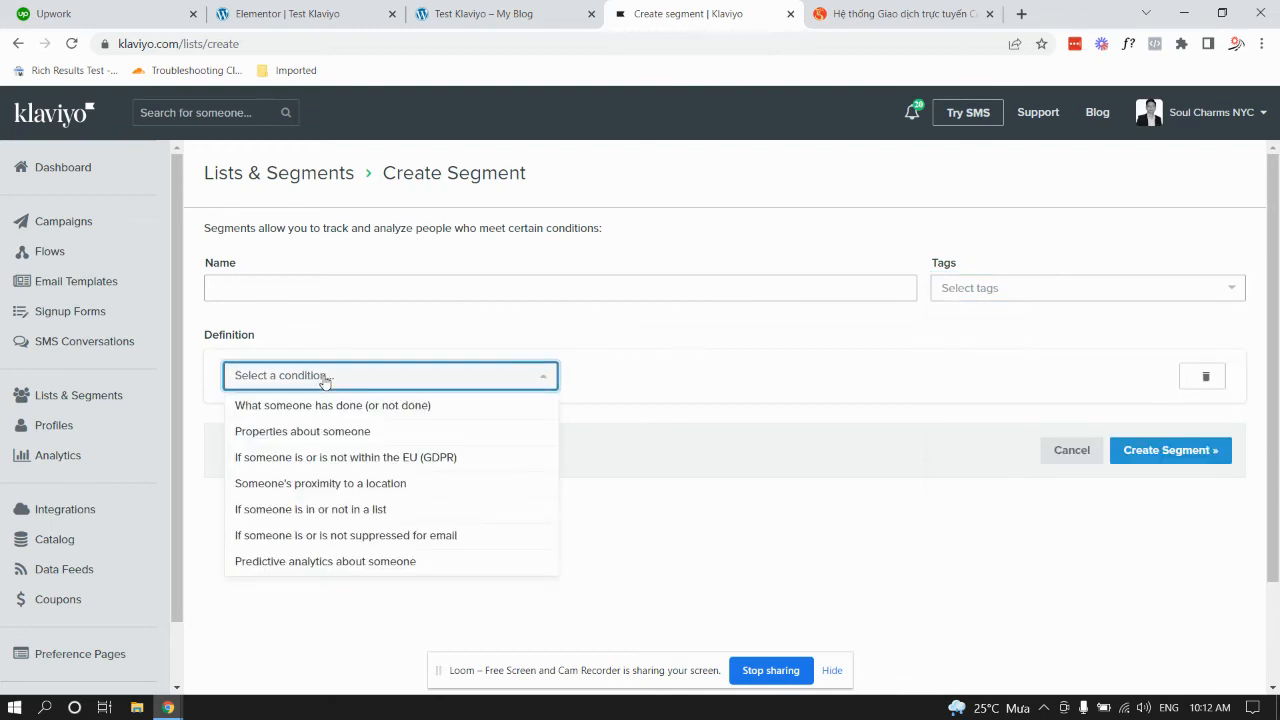
click(295, 438)
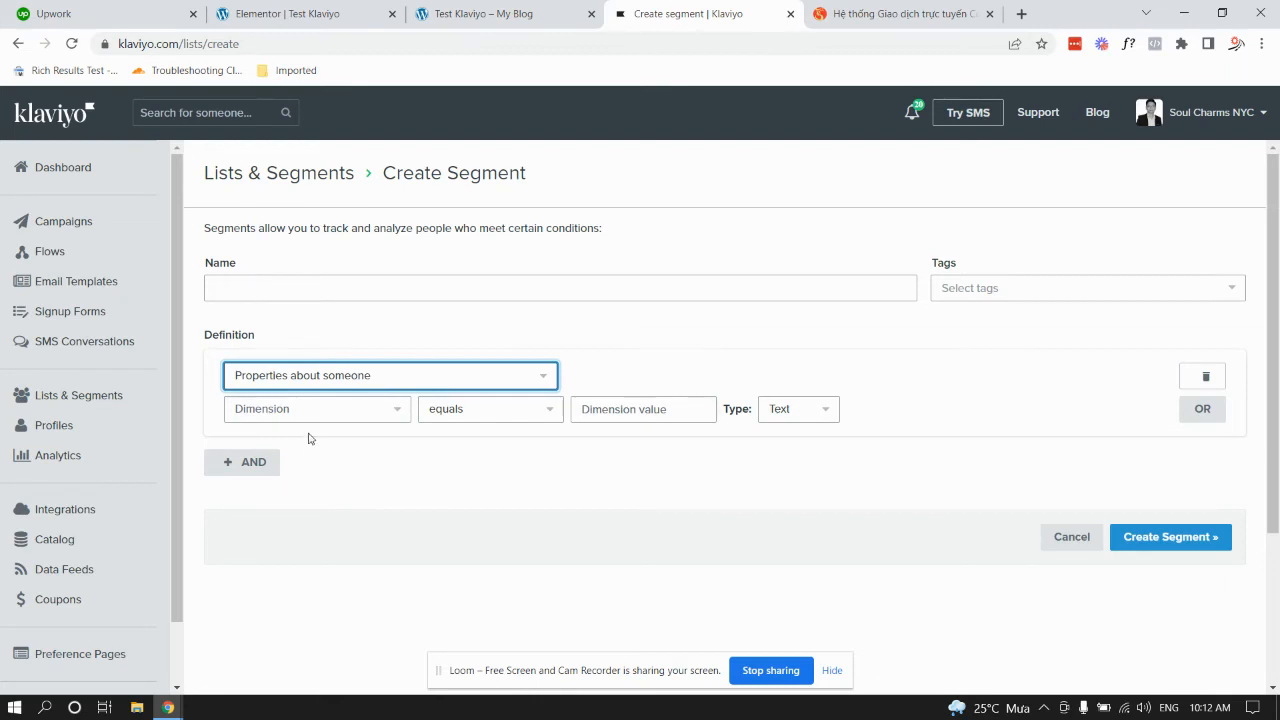
click(313, 410)
scroll(313, 533, down, 1)
scroll(313, 535, down, 6)
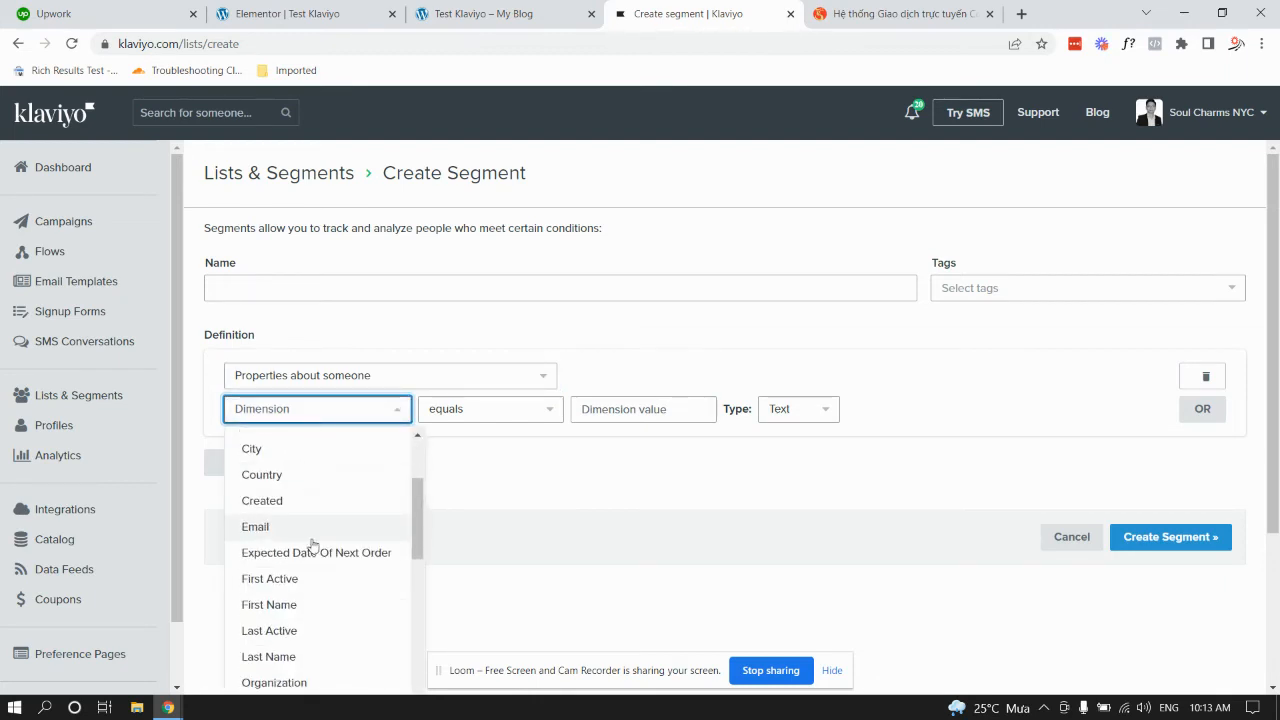
scroll(313, 546, down, 5)
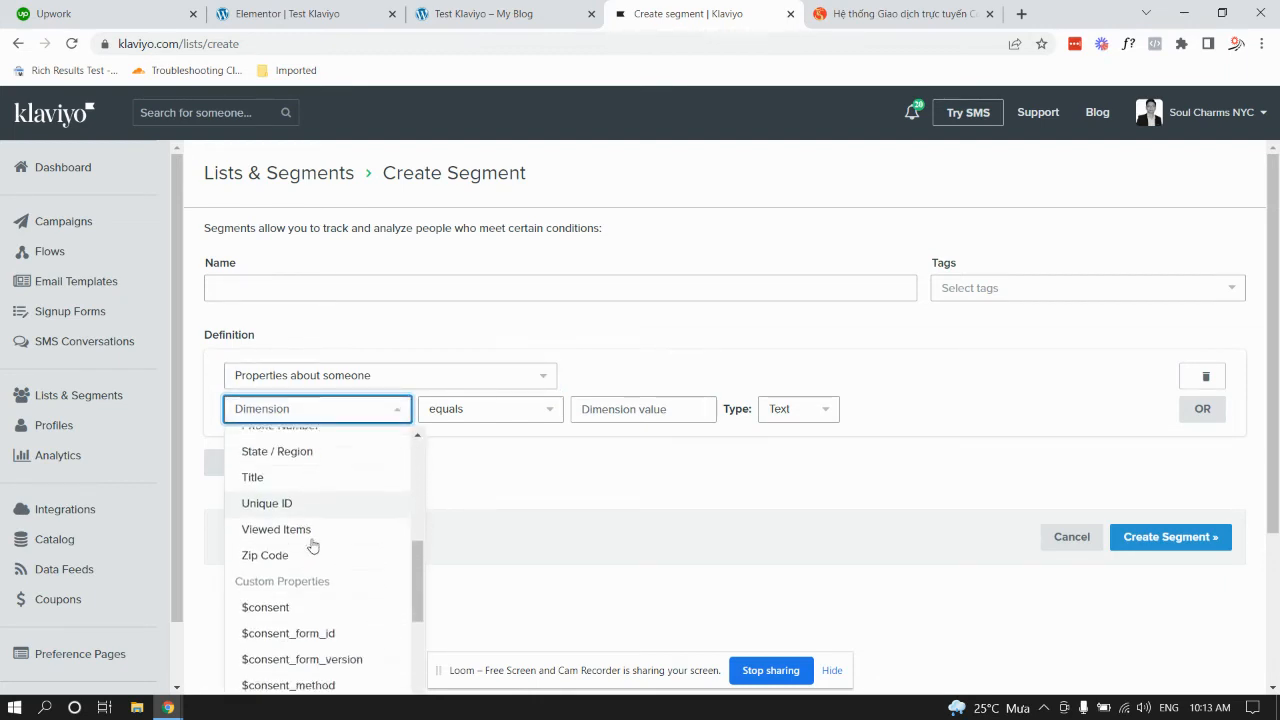
scroll(313, 546, down, 6)
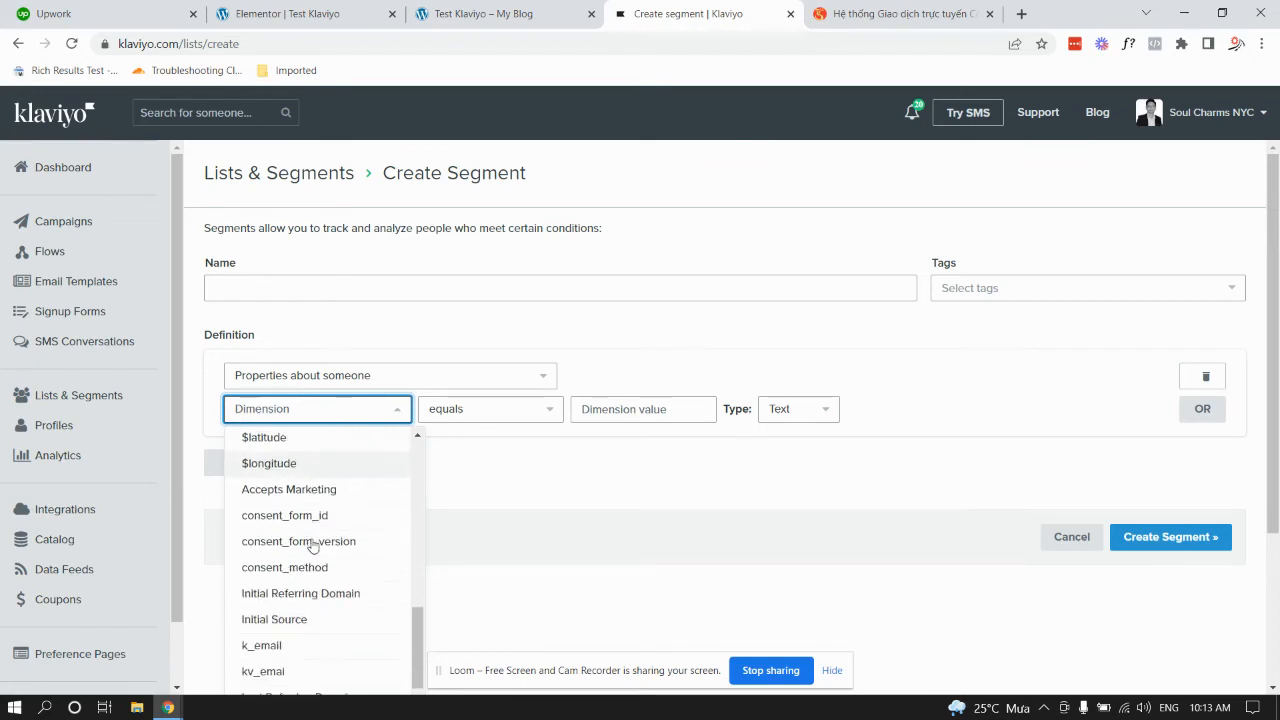
scroll(313, 546, down, 3)
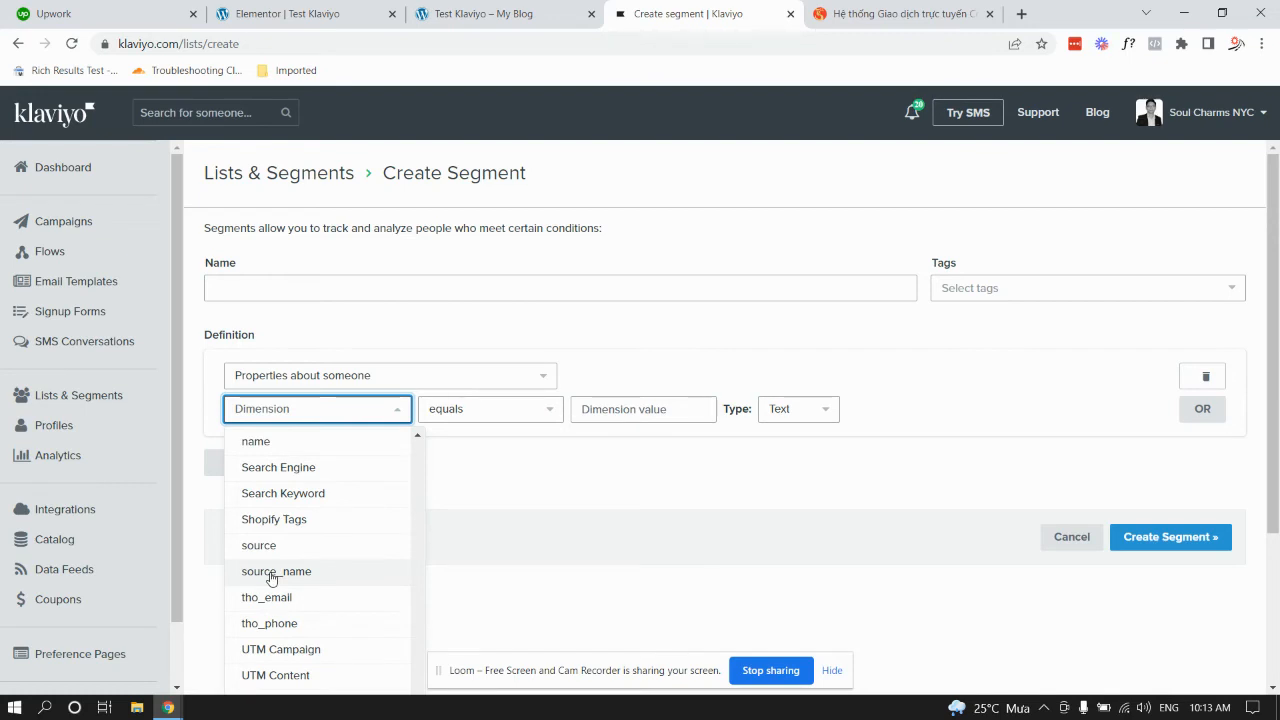
click(272, 579)
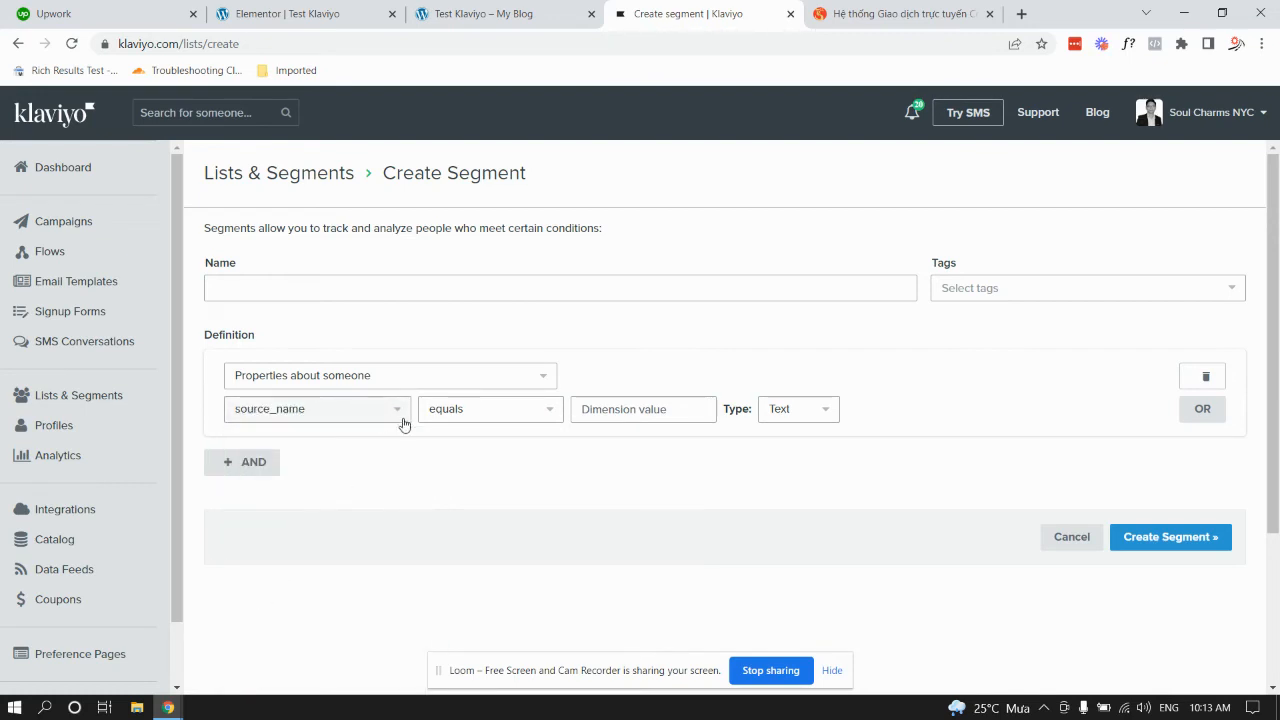
Check the Source Name setting in the Elementor form, and in Klaviyo set the source_name condition's value to Test Source Name.
click(331, 12)
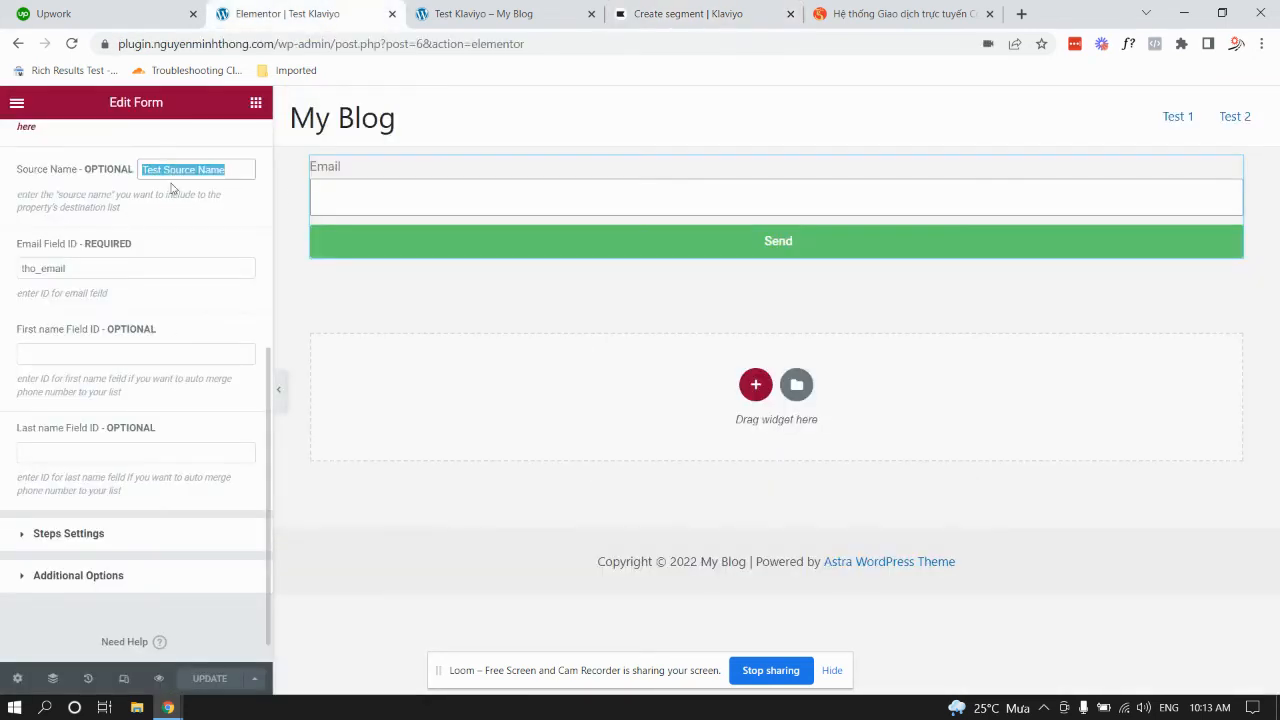
click(666, 14)
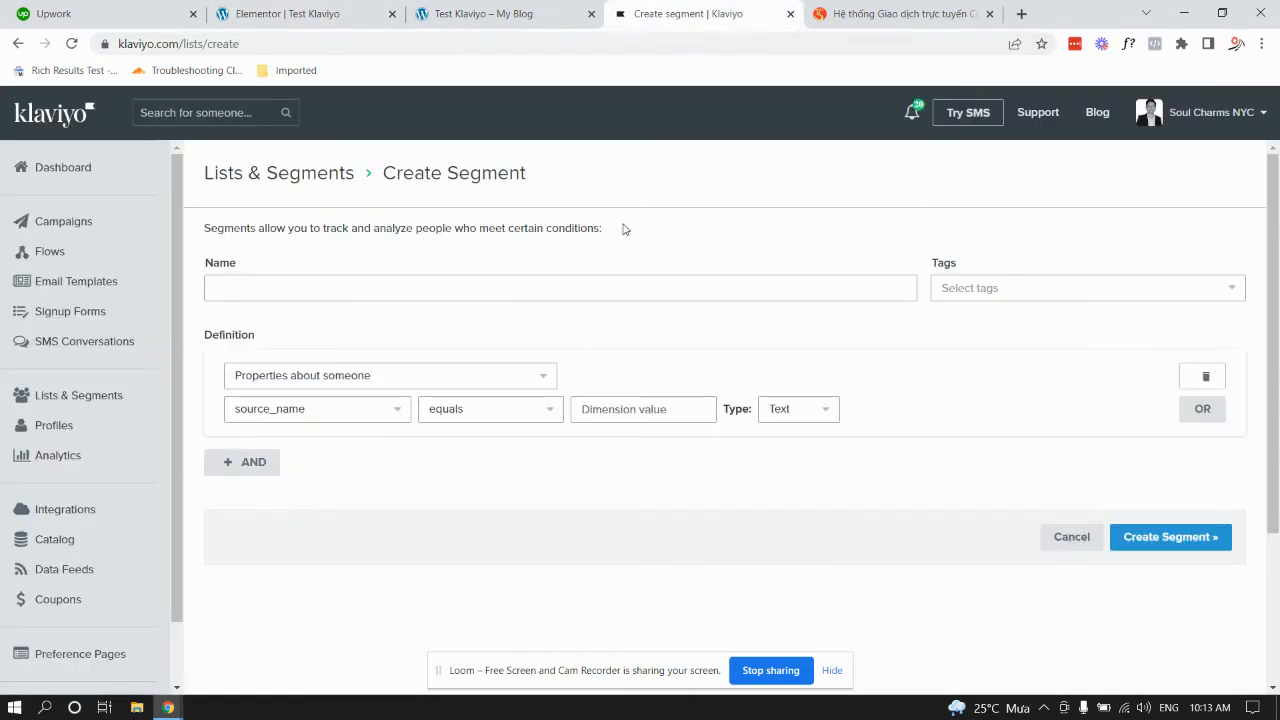
click(588, 414)
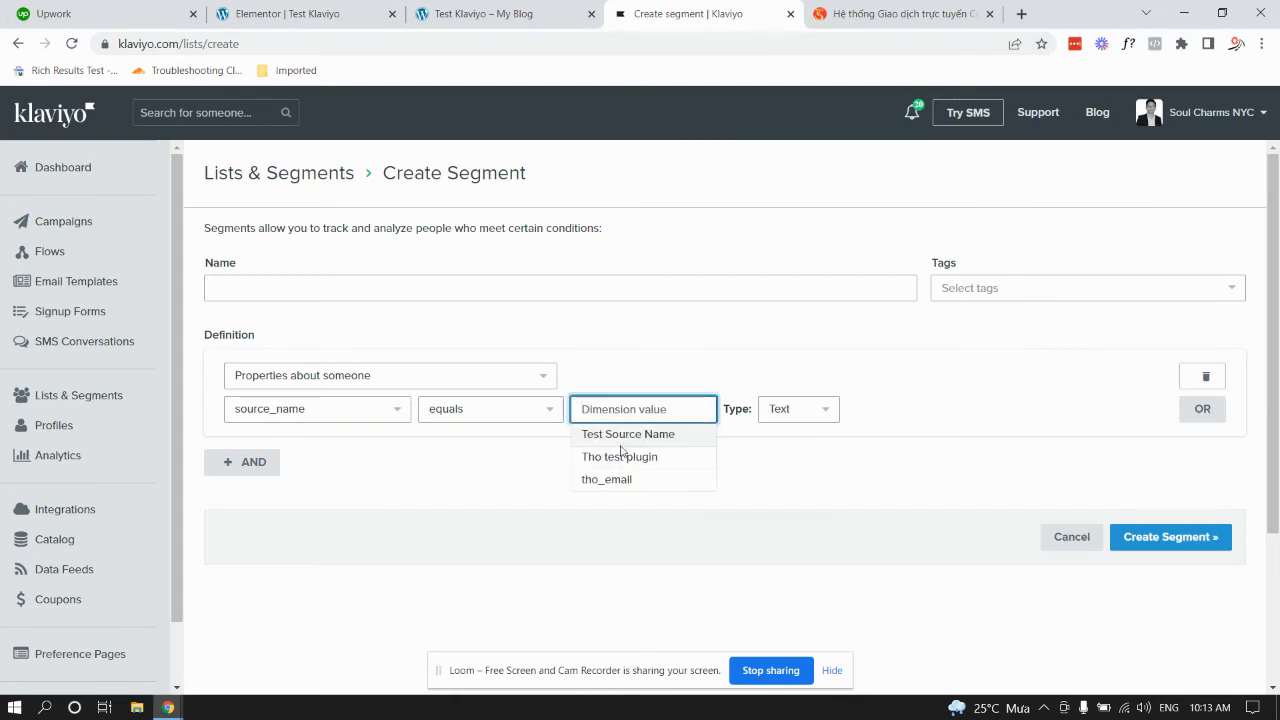
click(621, 438)
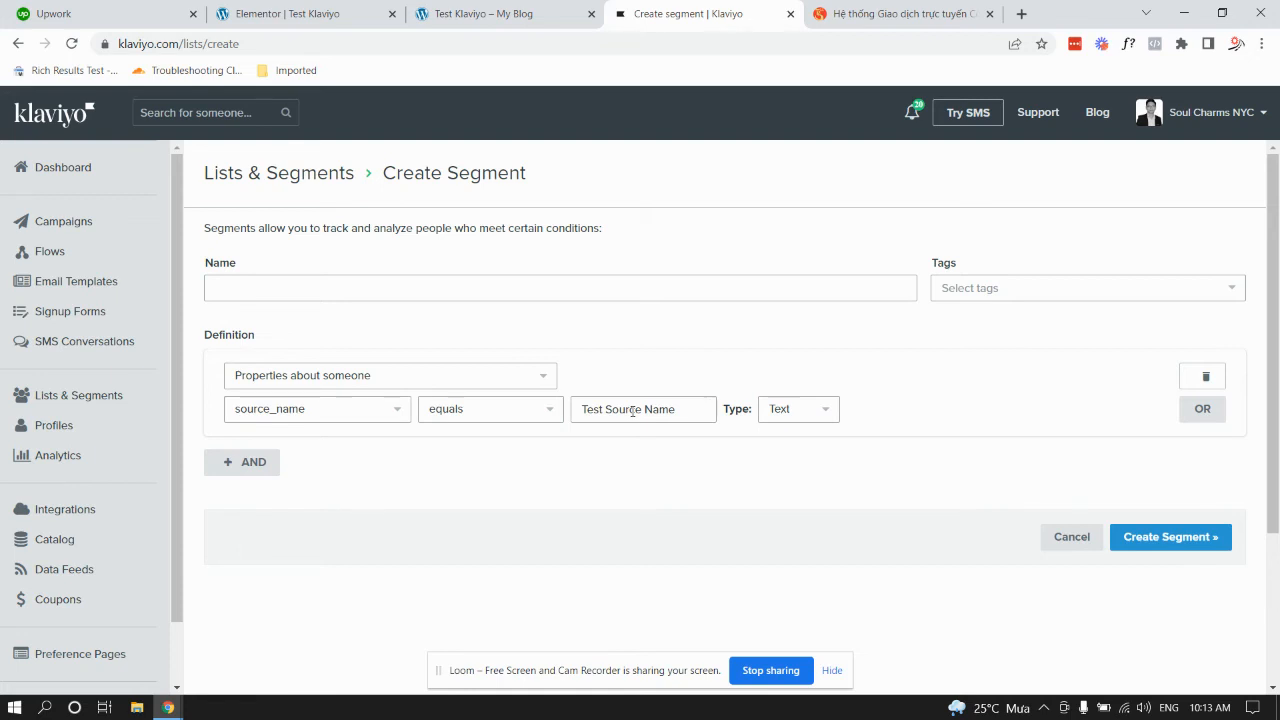
Clear the source_name condition's value, filter the suggestions with "test" and choose Test Source Name again.
click(632, 411)
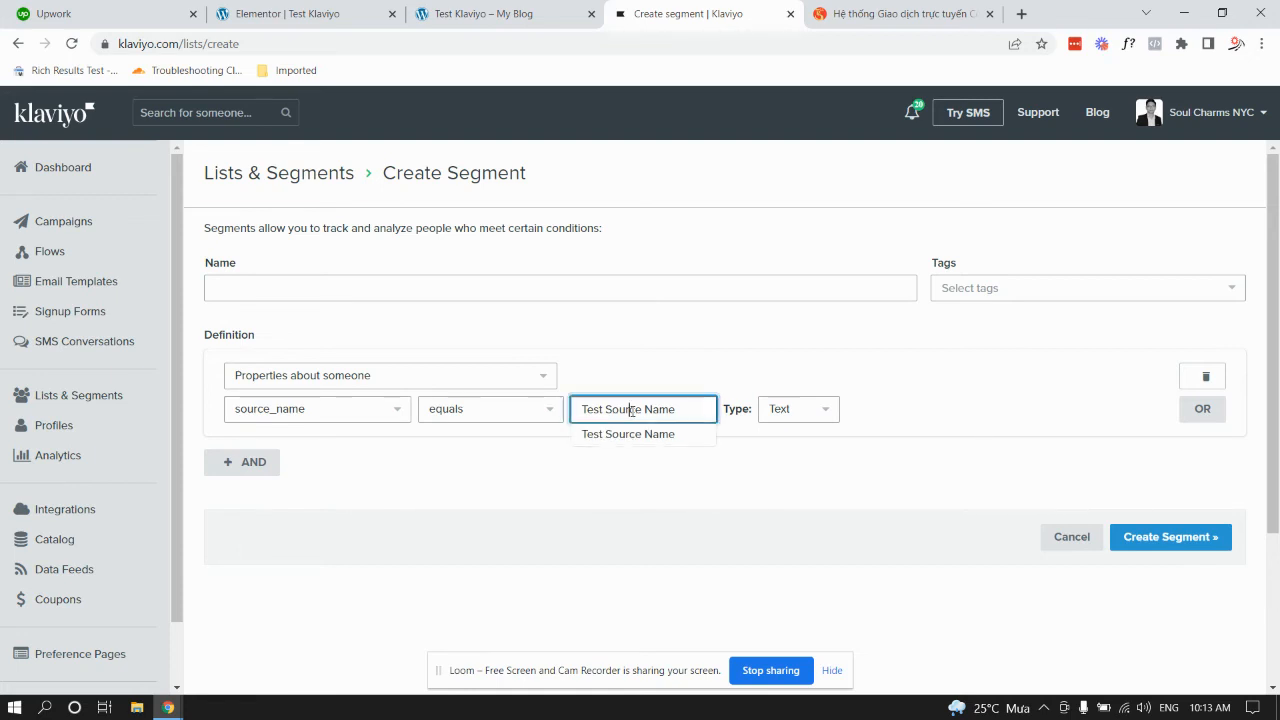
drag(679, 411, 491, 420)
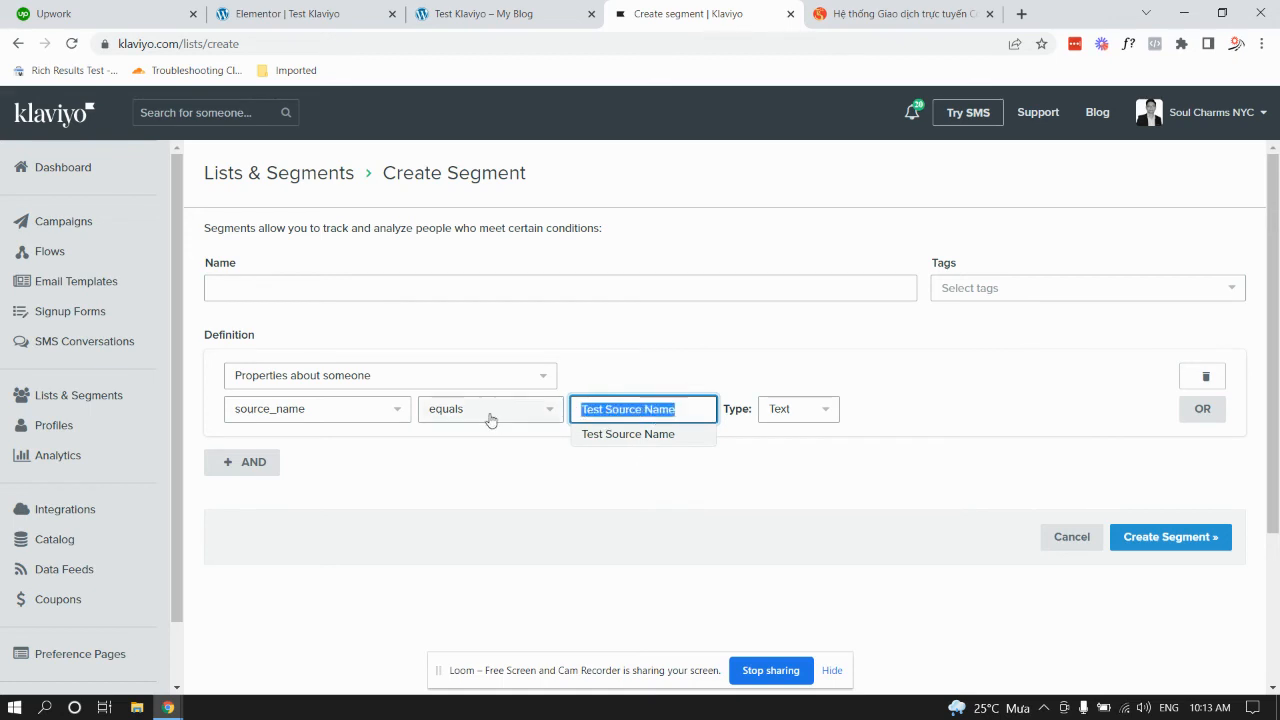
key(BackSpace)
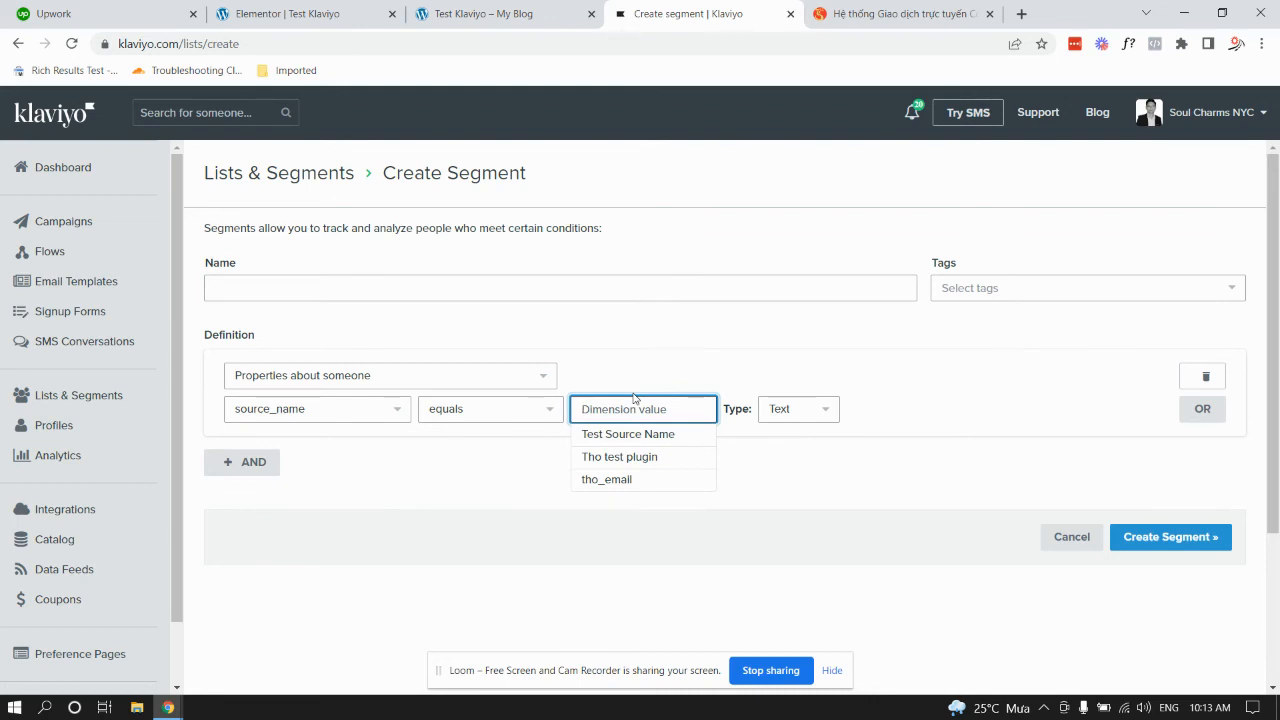
text(test)
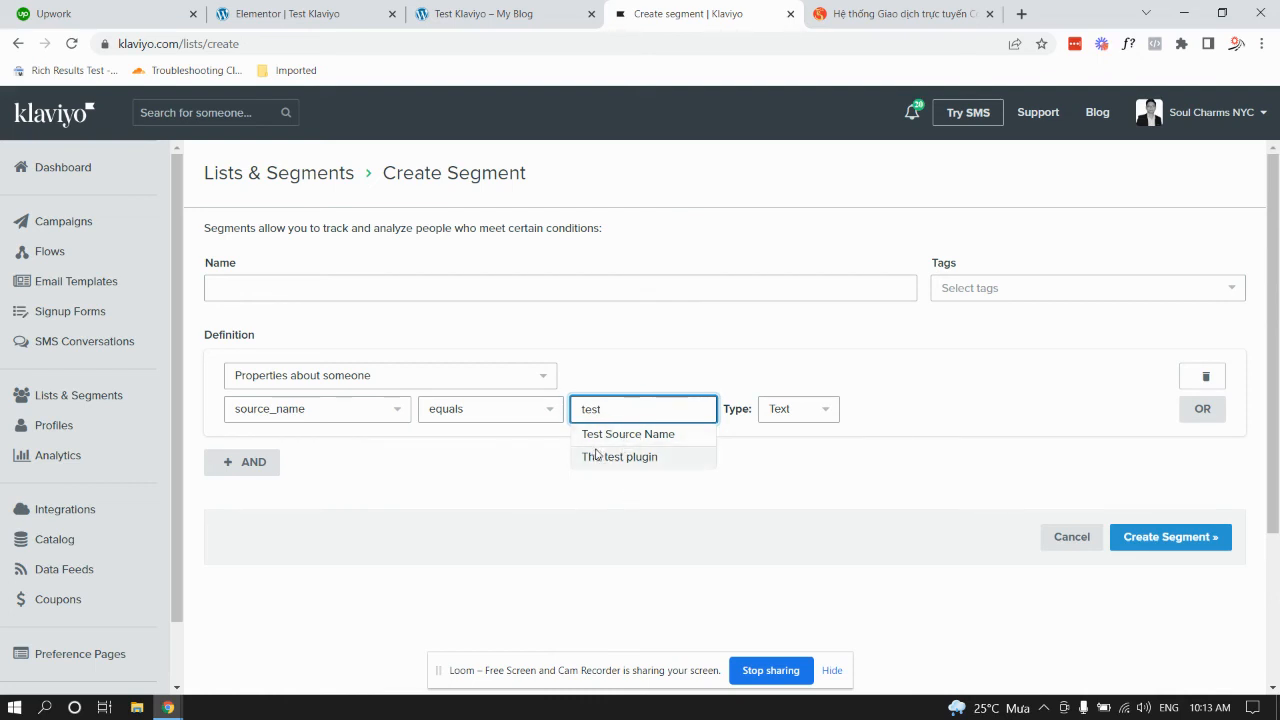
click(608, 434)
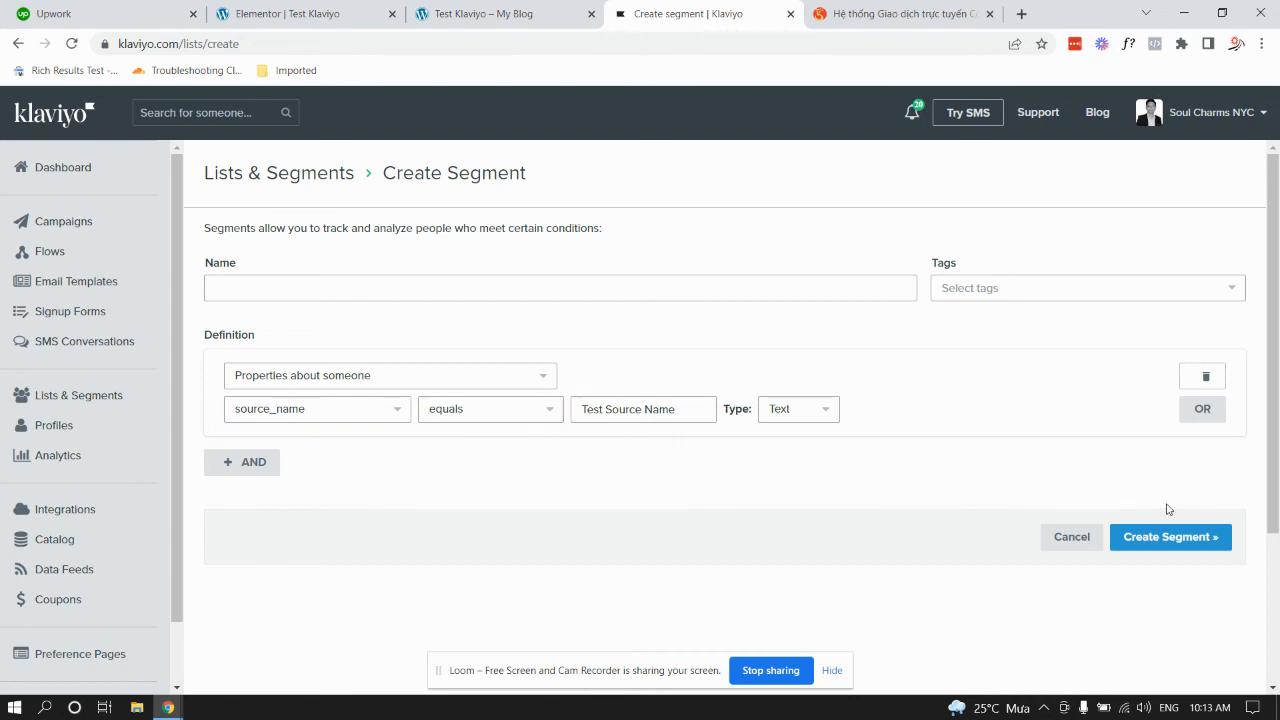
Try to create the segment and start entering its name.
click(1183, 538)
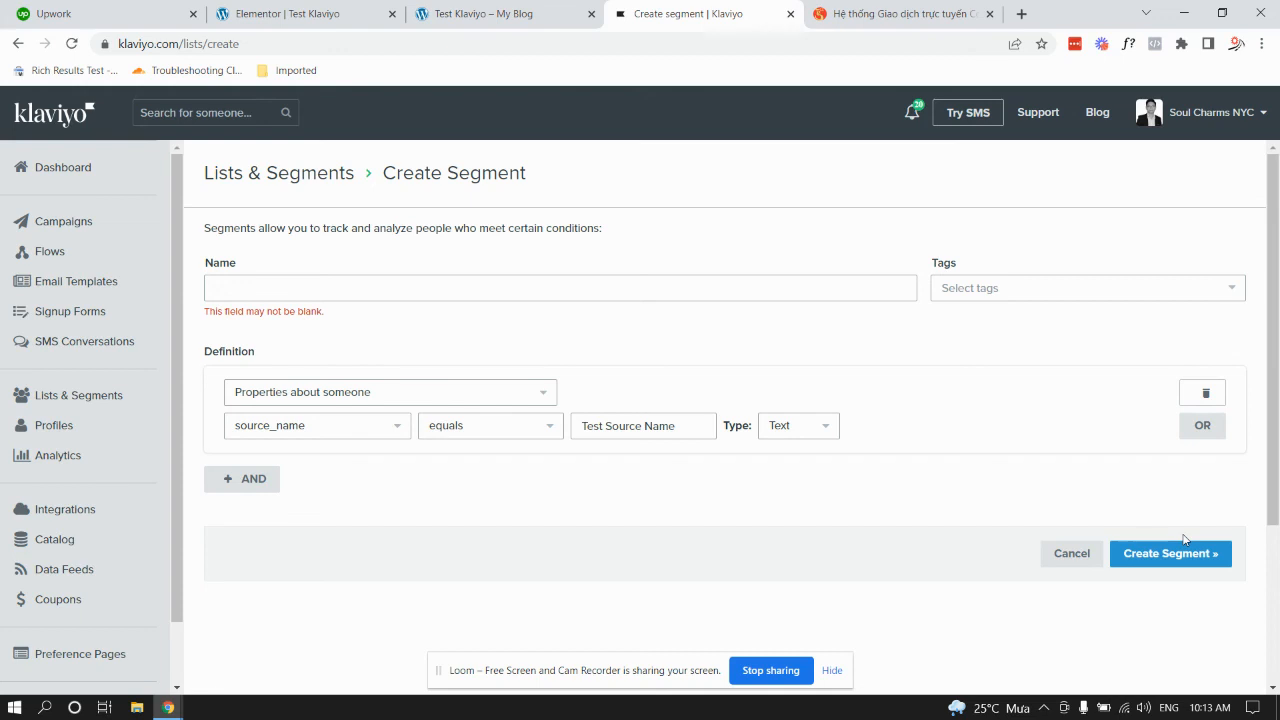
click(423, 290)
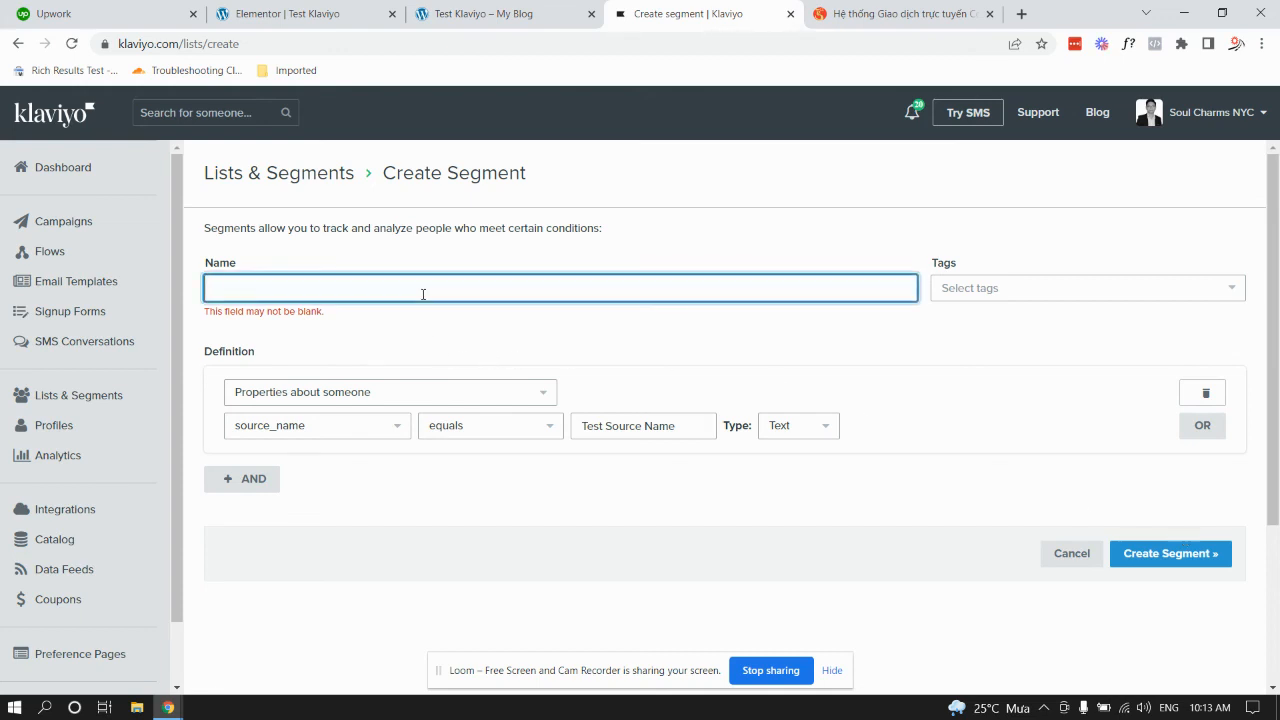